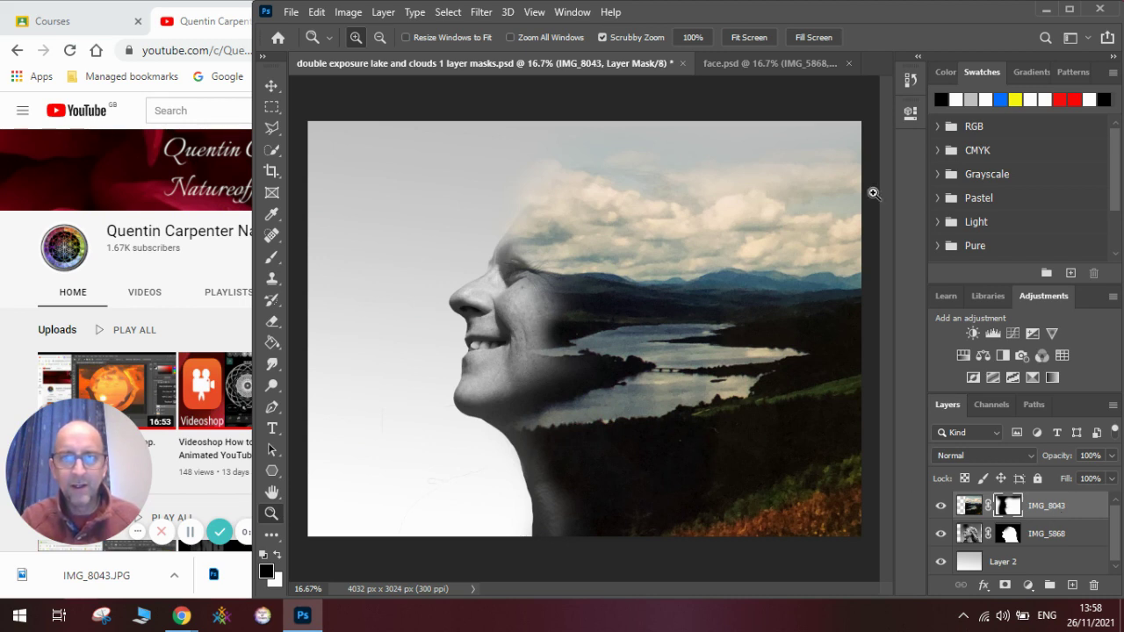
- Switch to the face.psd document showing the woman's colour profile photo
click(758, 62)
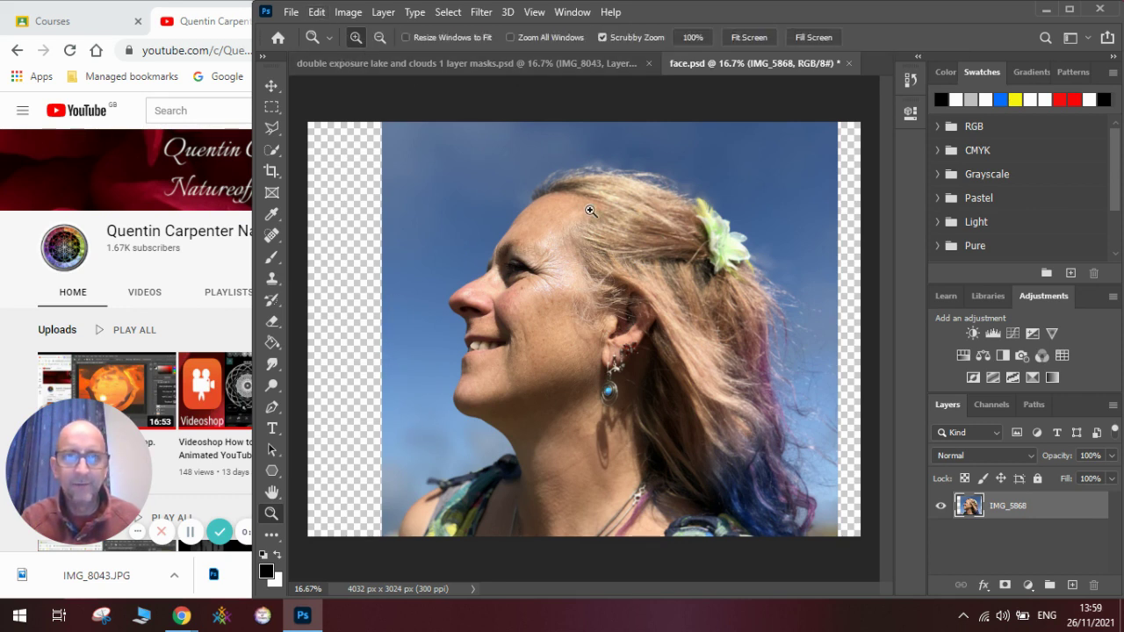
- Place IMG_8043 as an embedded image in face.psd and position it right of the face
click(291, 12)
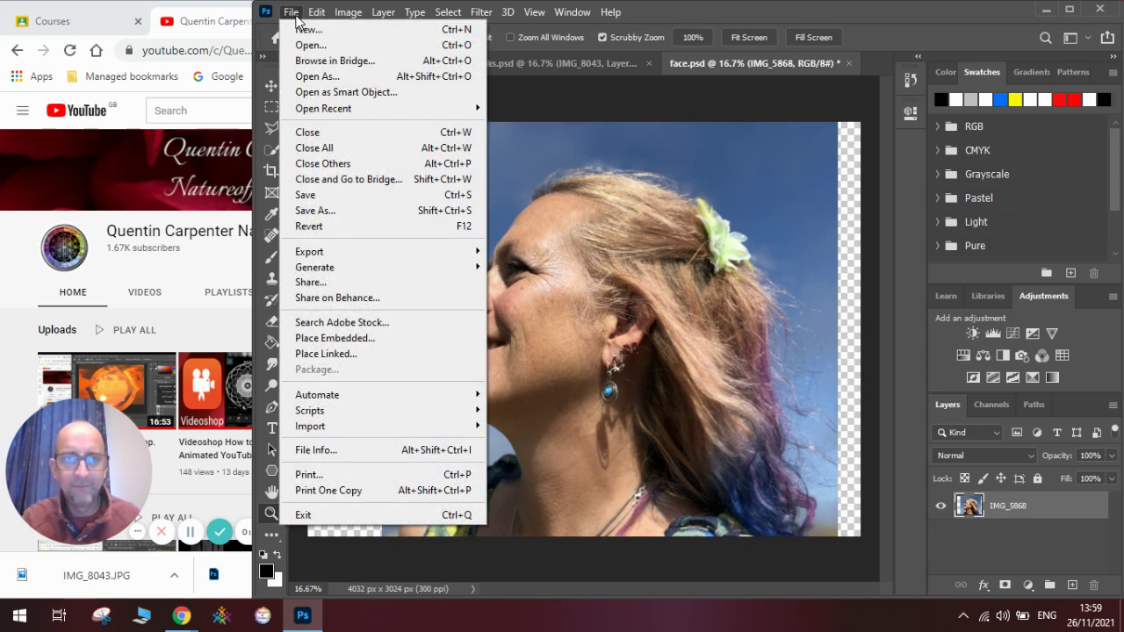
click(381, 338)
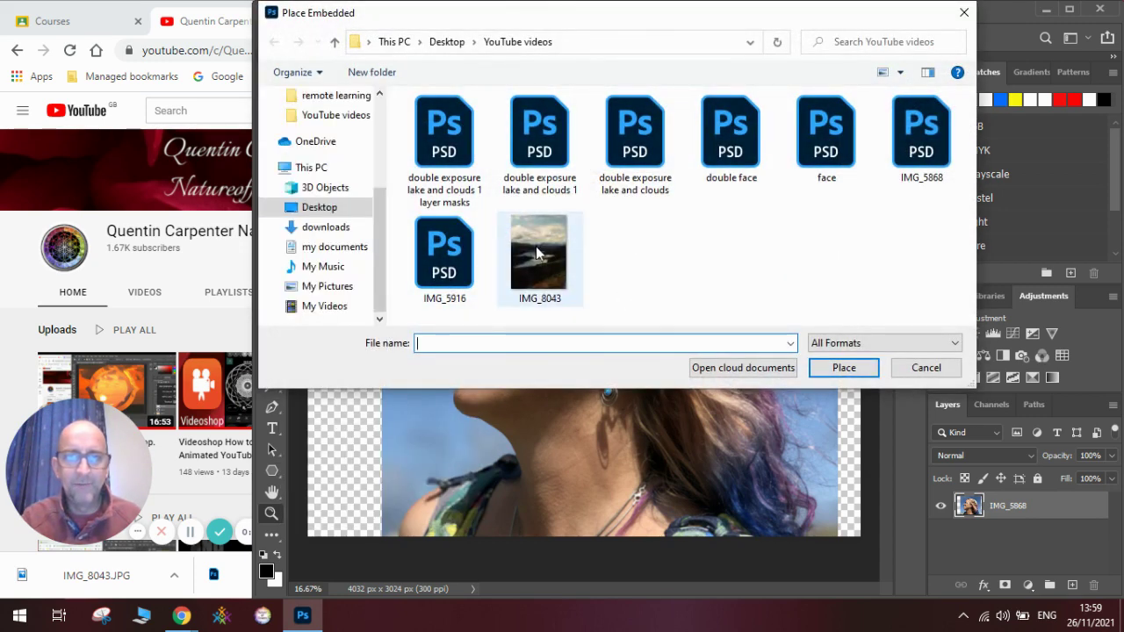
click(538, 253)
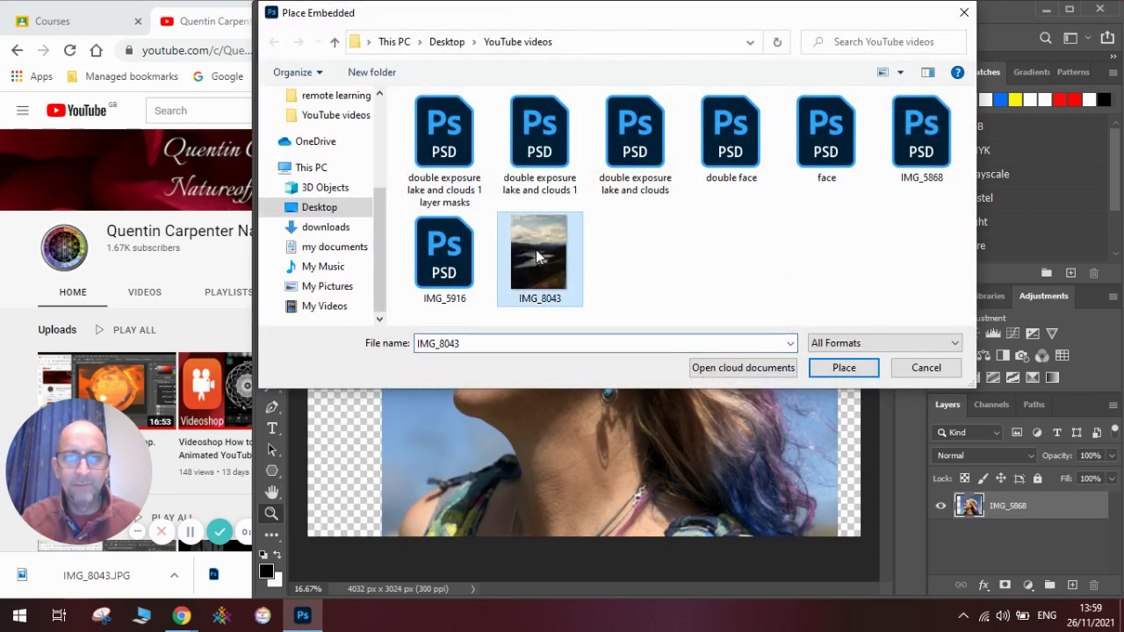
click(844, 368)
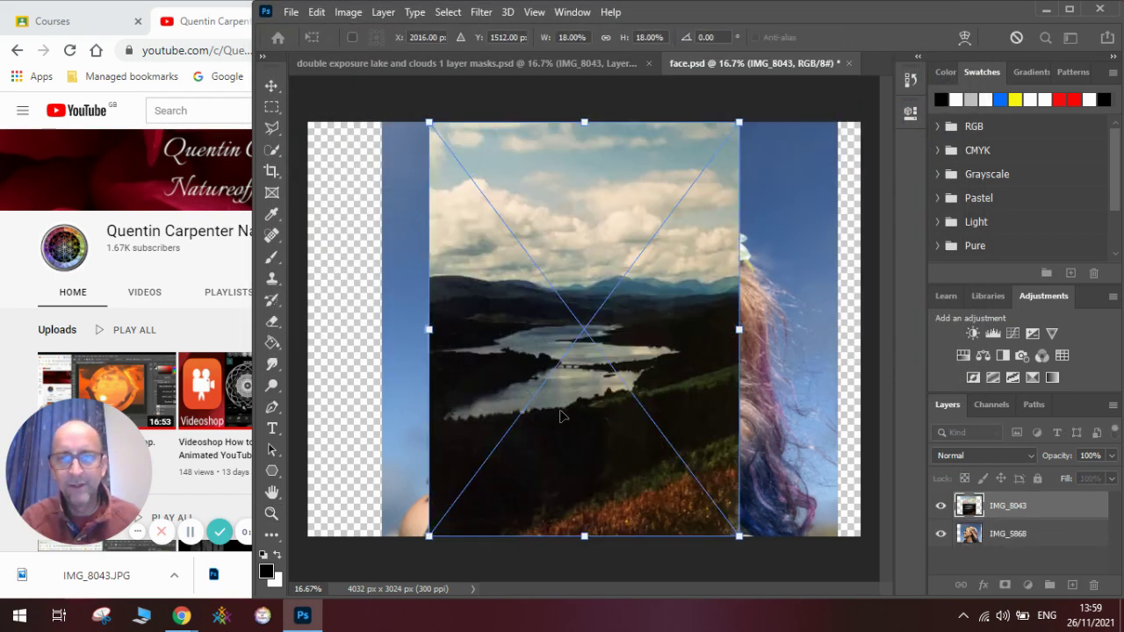
drag(562, 417, 667, 420)
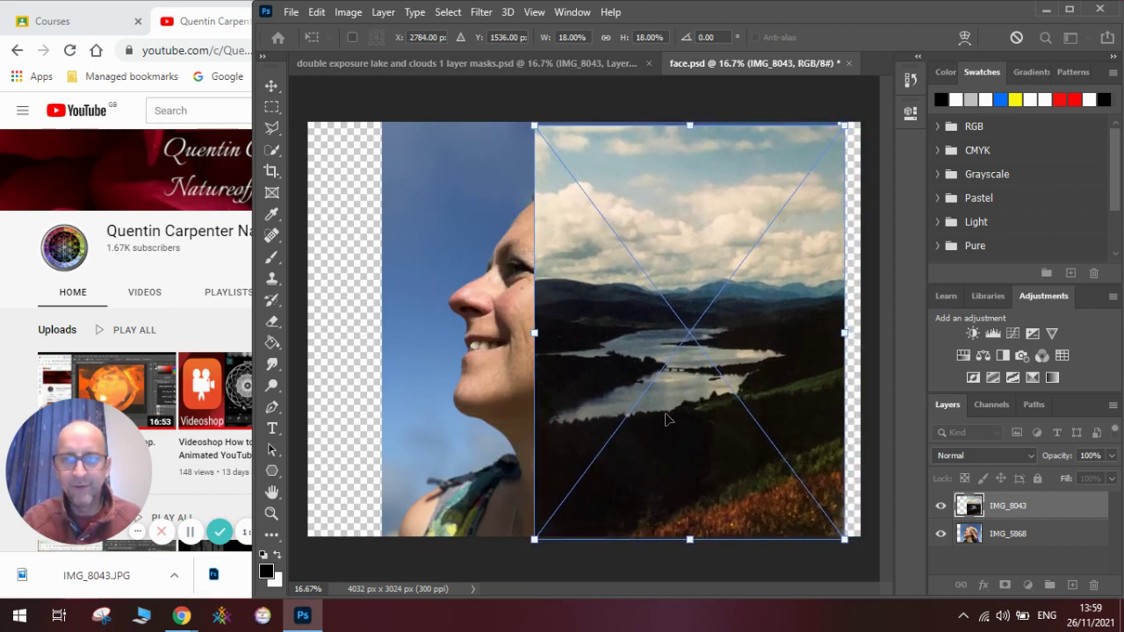
key(Return)
- Rasterize the IMG_8043 landscape layer
key(z)
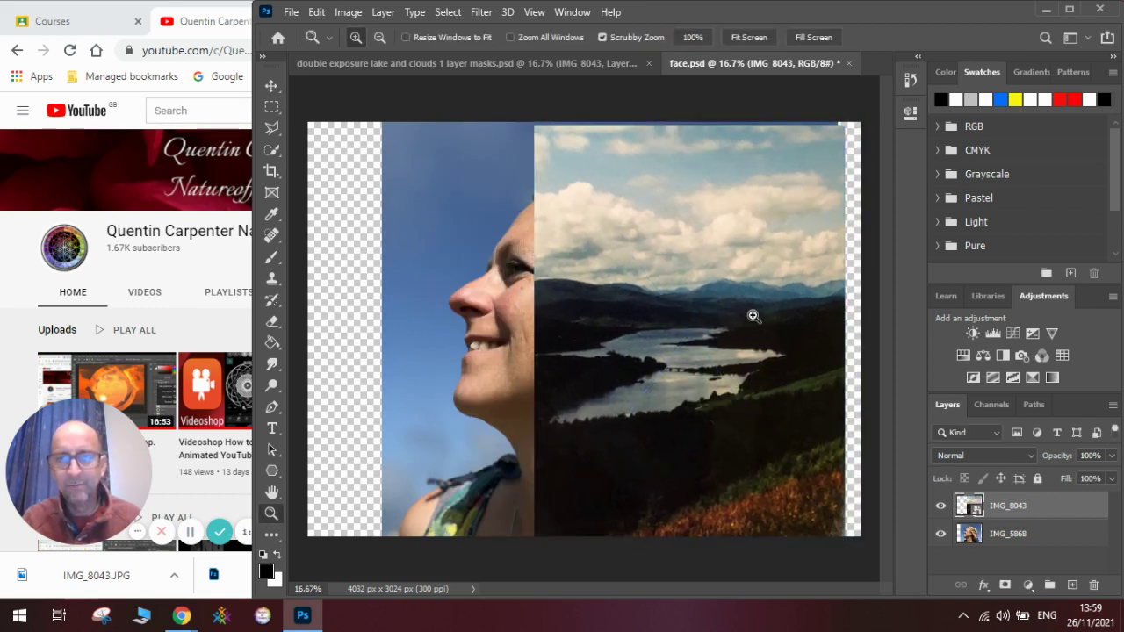
right_click(999, 513)
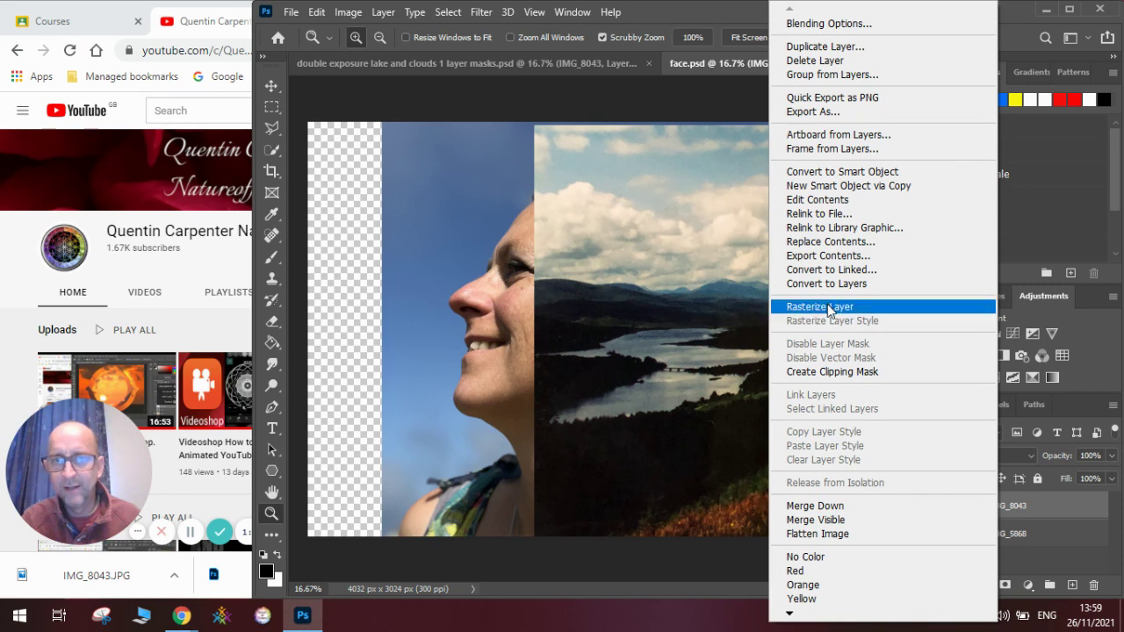
click(827, 306)
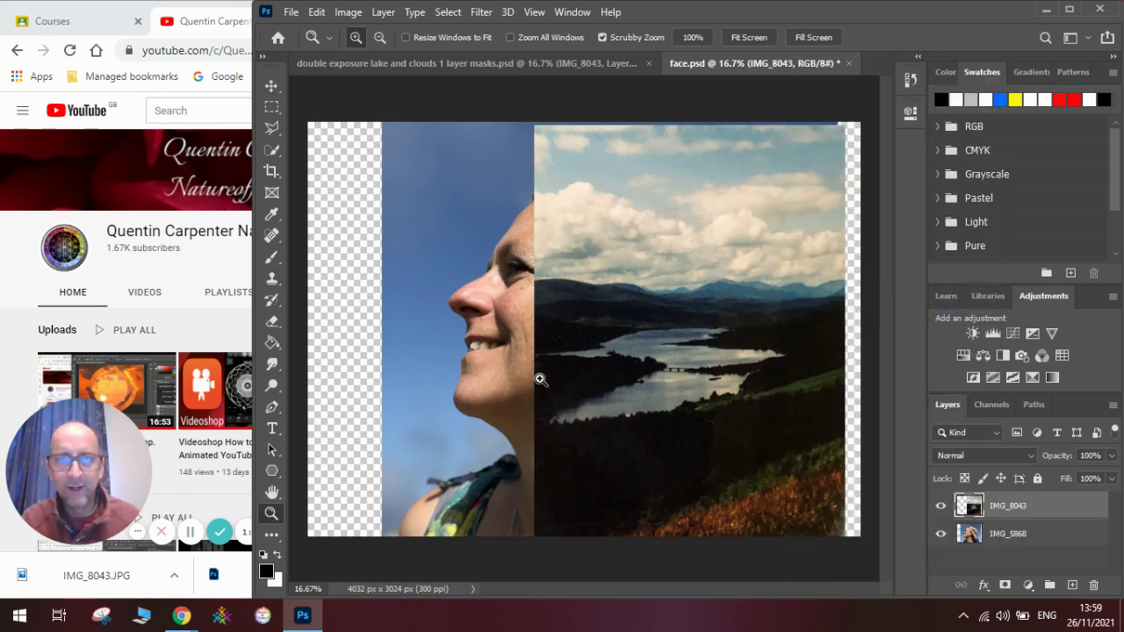
- Add a new Layer 1 at the bottom of the stack, hide the landscape and face layers, and select it
click(271, 85)
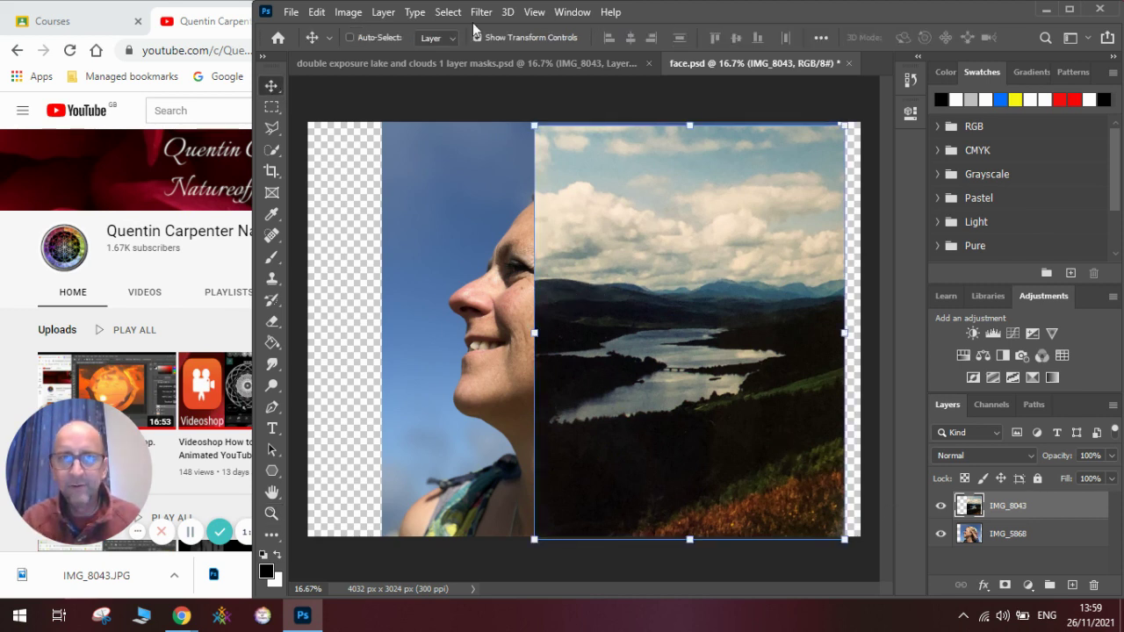
click(484, 61)
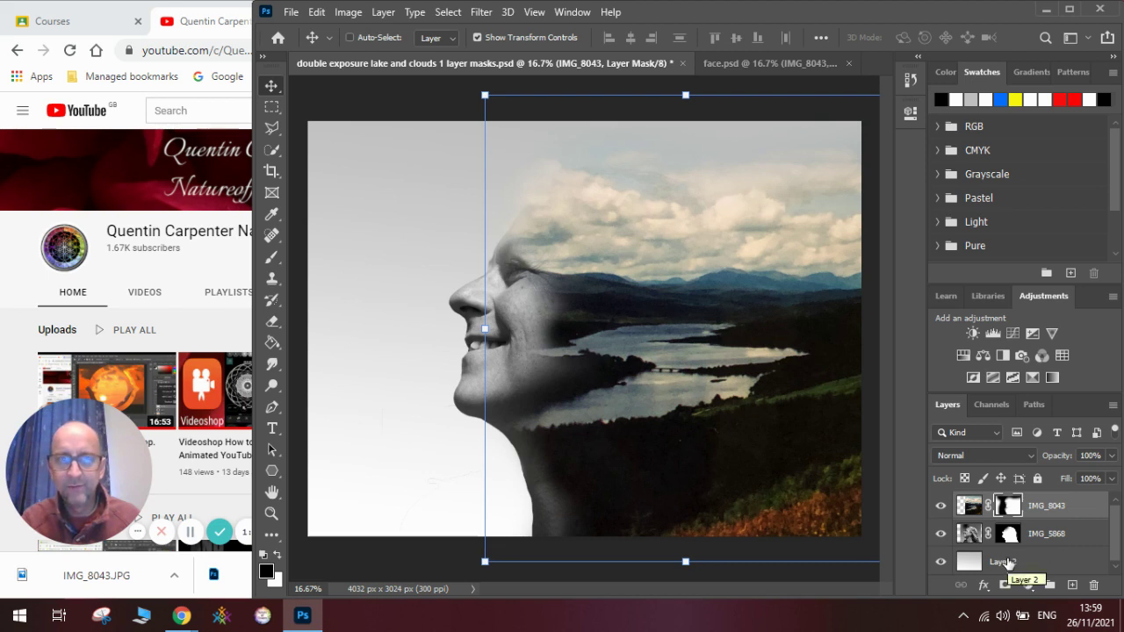
click(782, 67)
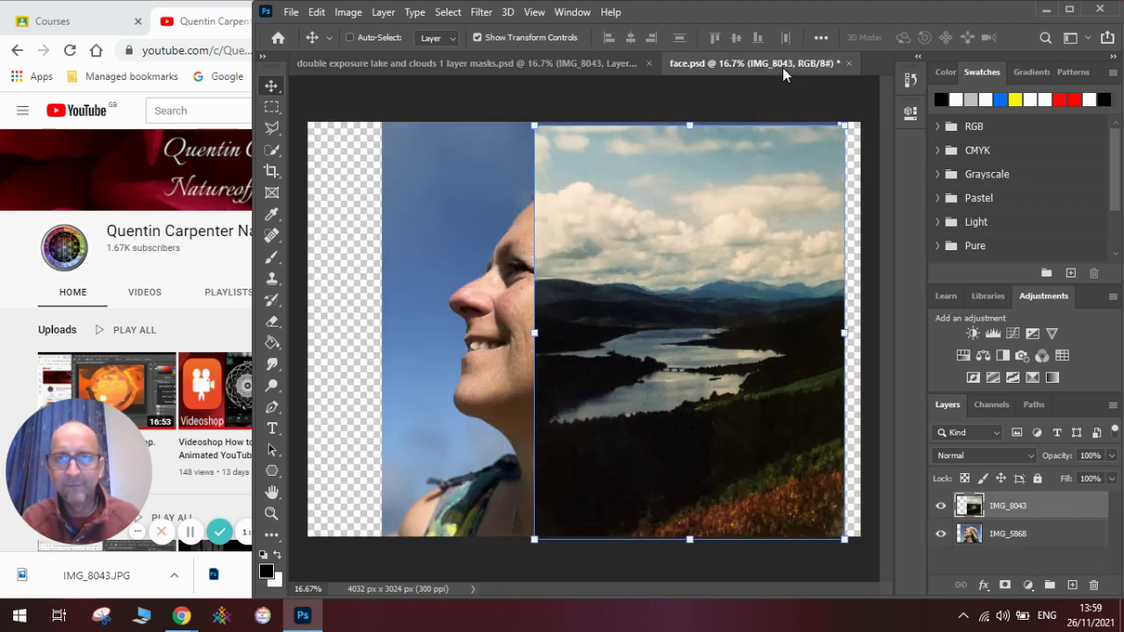
click(1073, 585)
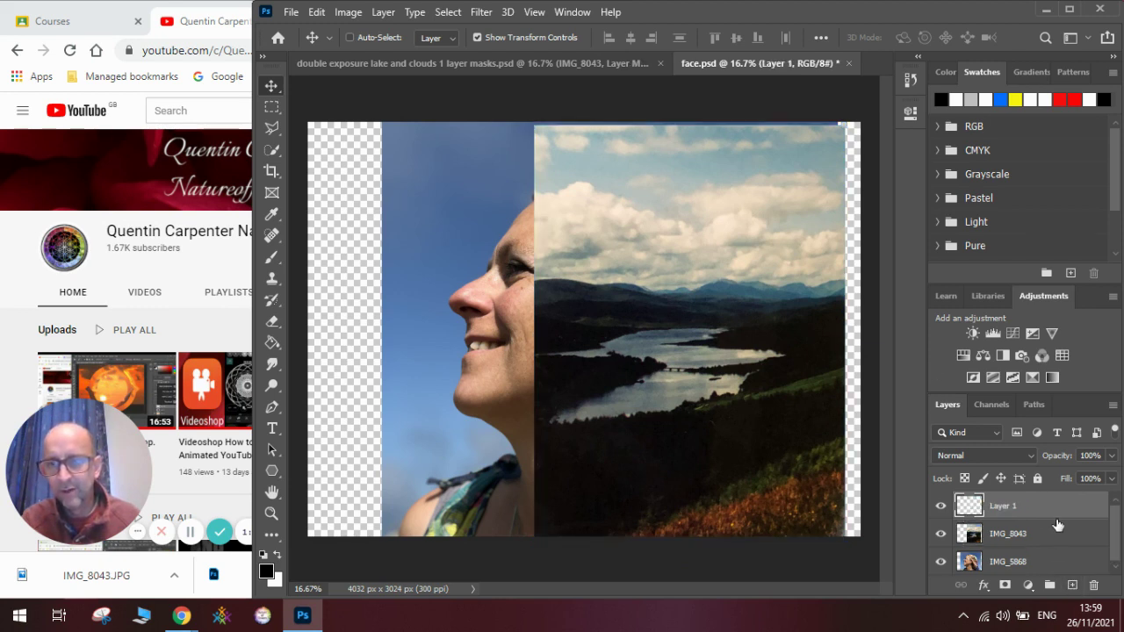
drag(1051, 510, 1072, 521)
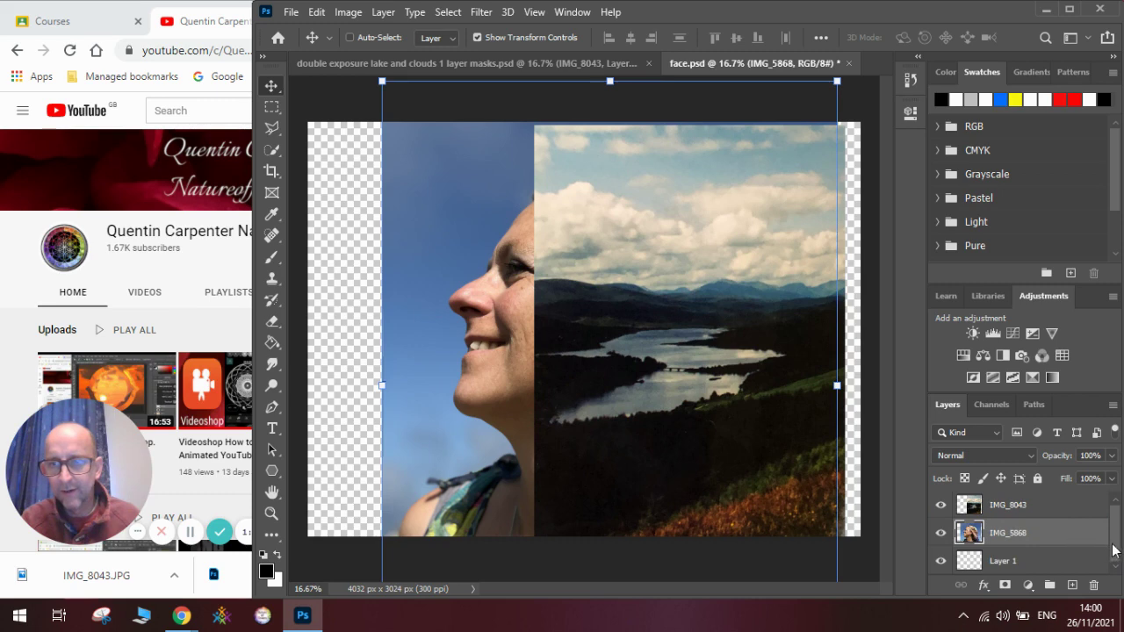
click(940, 505)
click(941, 533)
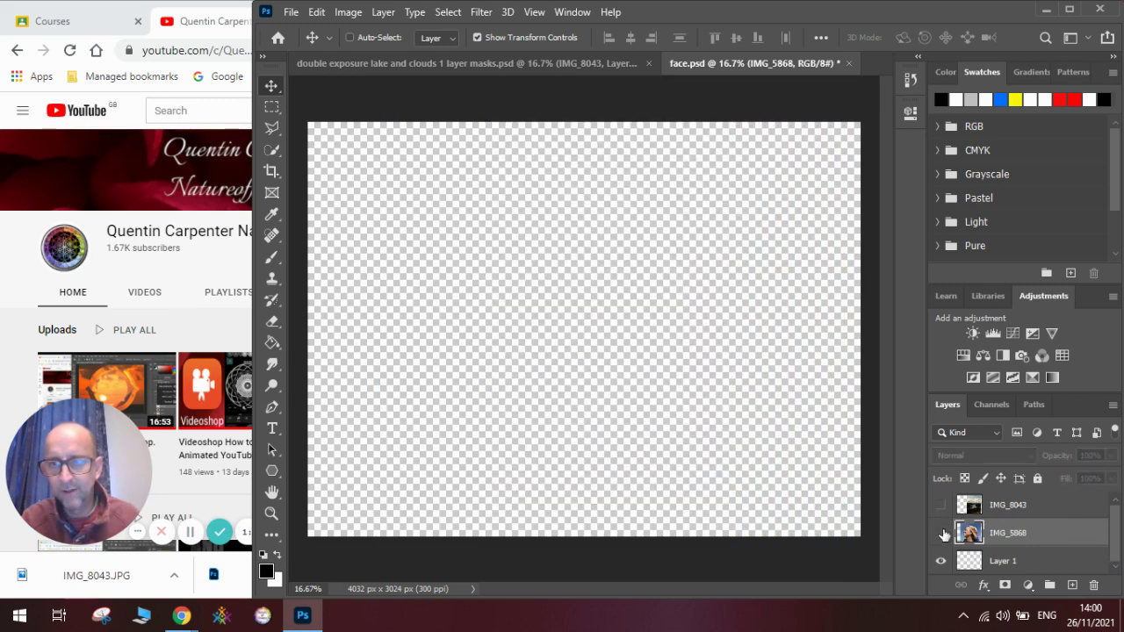
click(1027, 563)
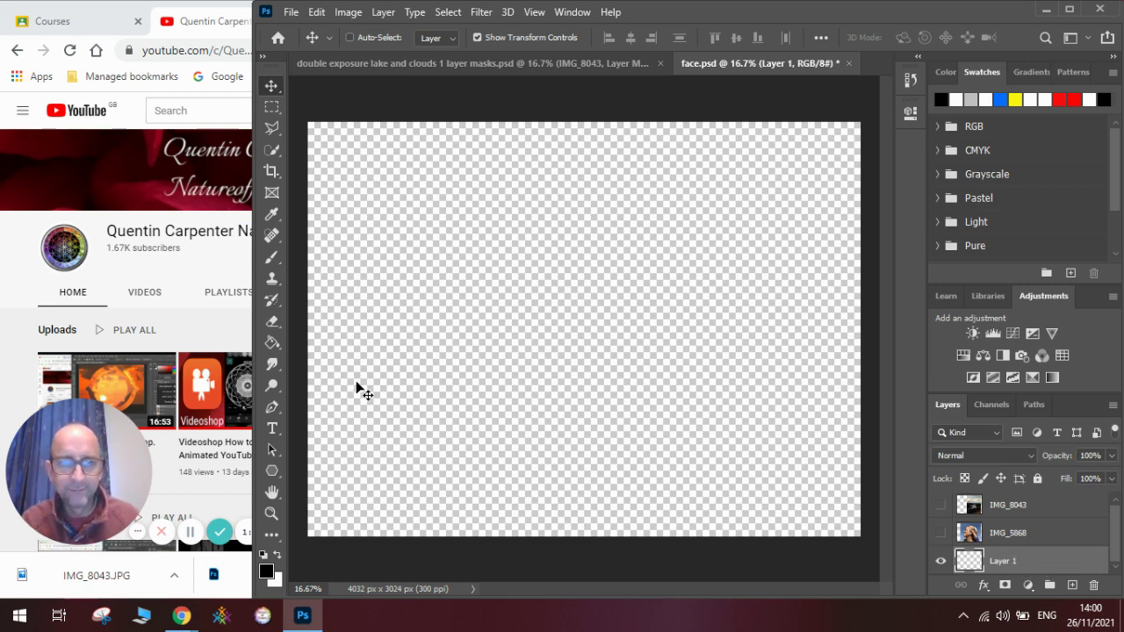
- Fill Layer 1 with a top-to-bottom gradient from a light warm grey to white
click(277, 342)
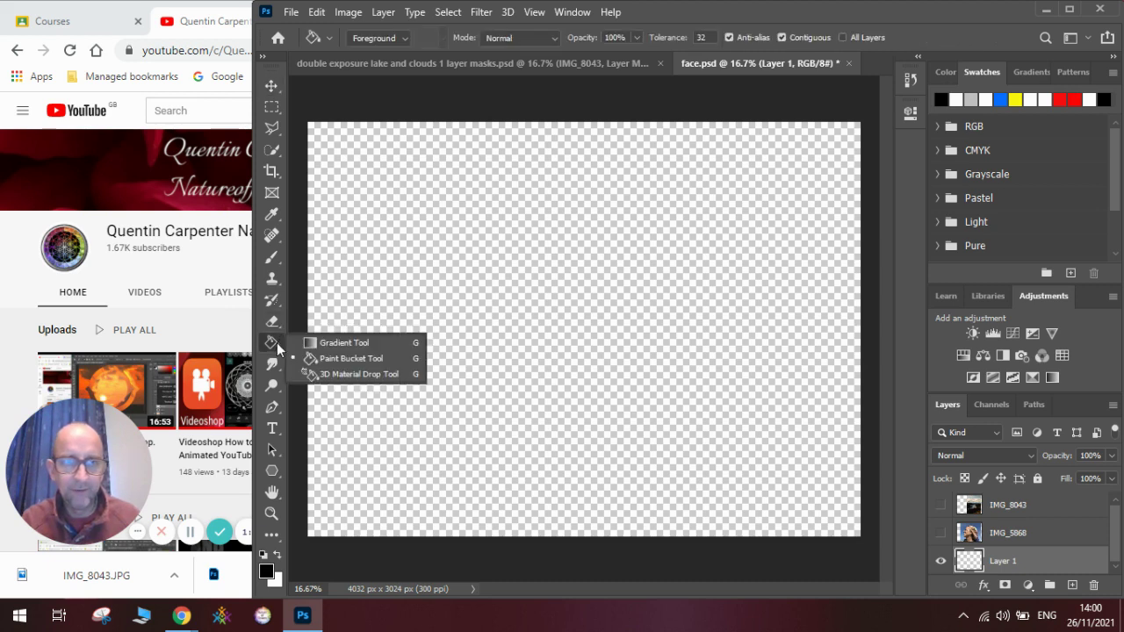
click(335, 344)
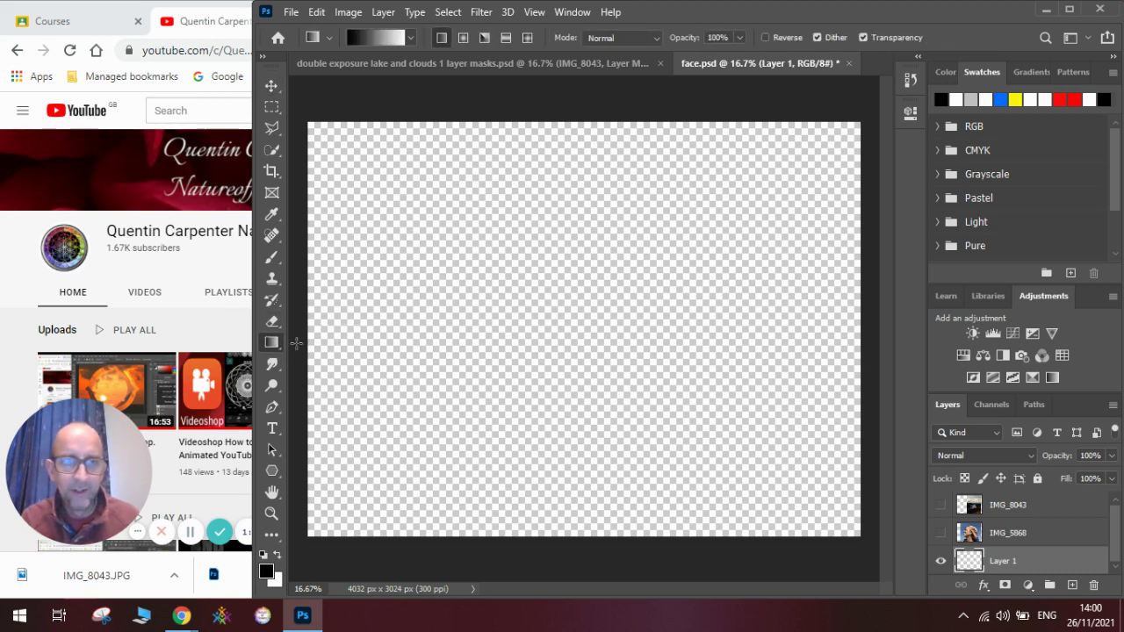
click(269, 572)
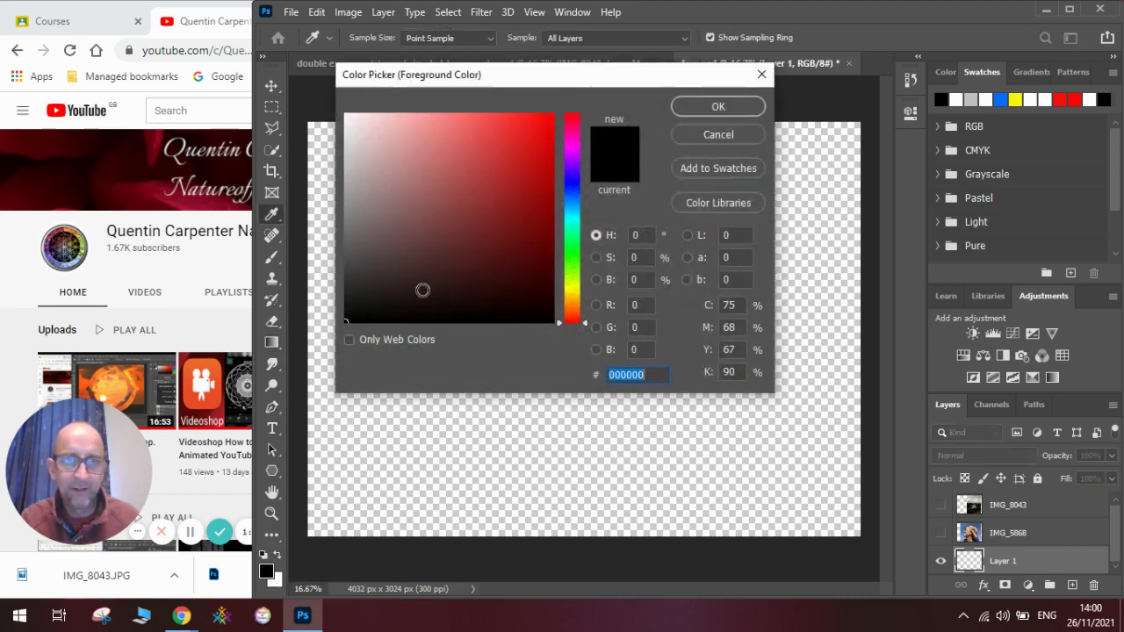
click(343, 162)
drag(344, 162, 346, 159)
drag(572, 321, 571, 298)
drag(346, 159, 347, 165)
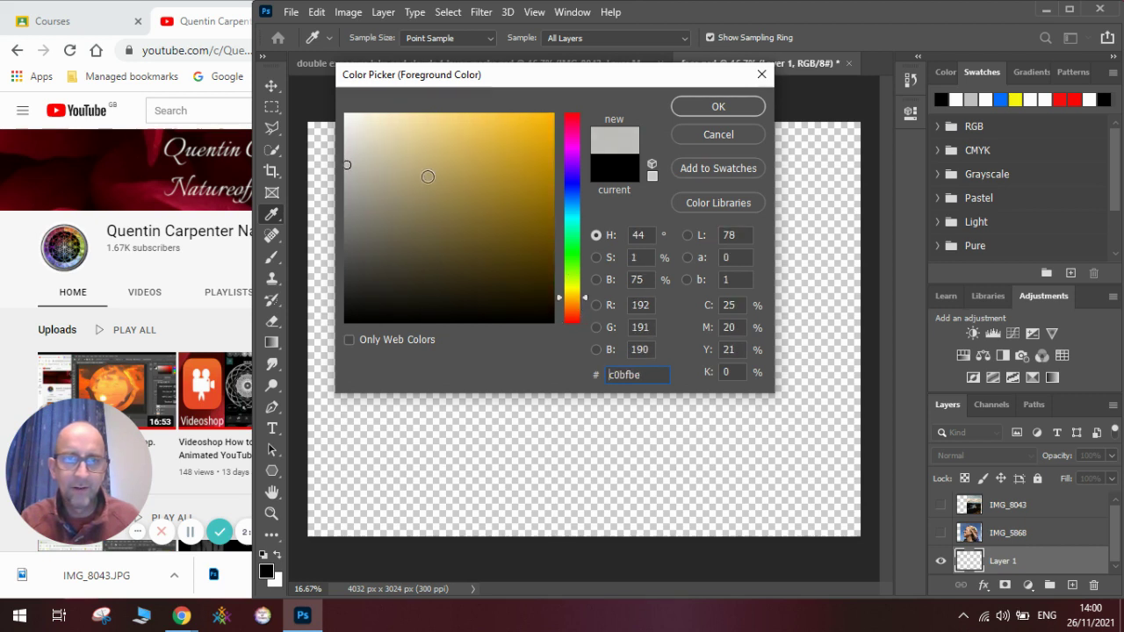
click(718, 106)
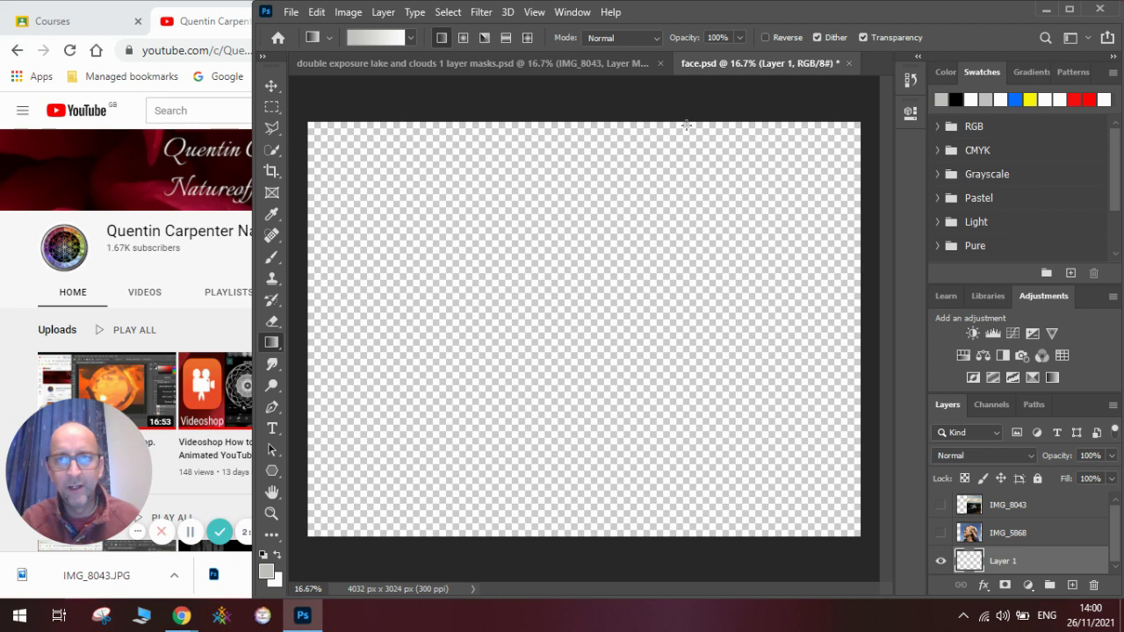
drag(686, 125, 536, 534)
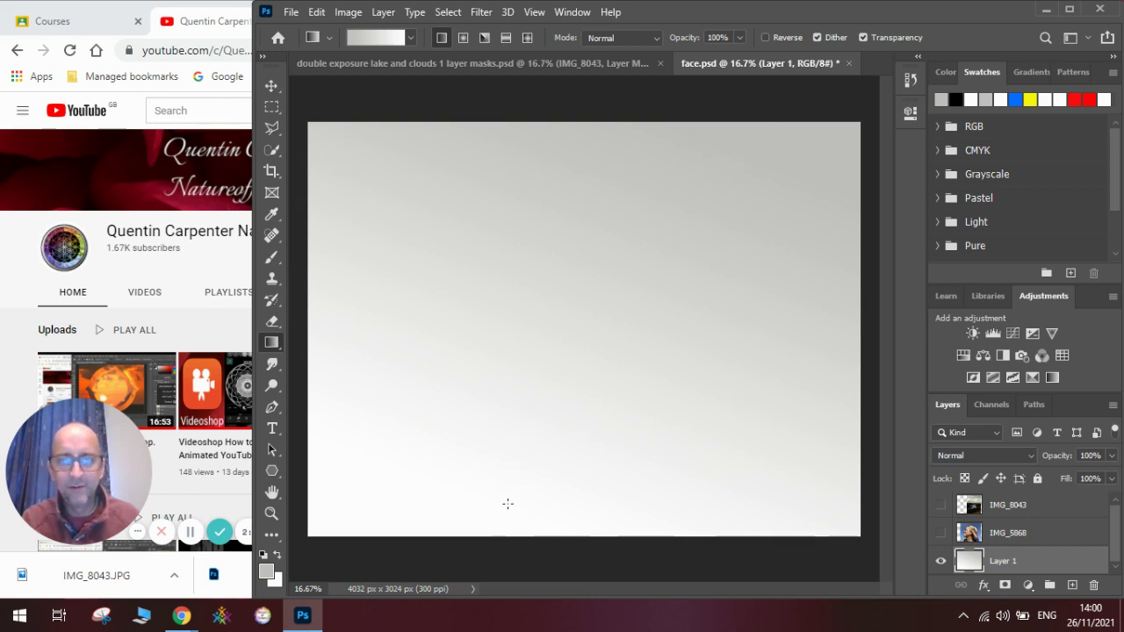
- Show the face photo layer again and apply a Black & White adjustment
click(941, 533)
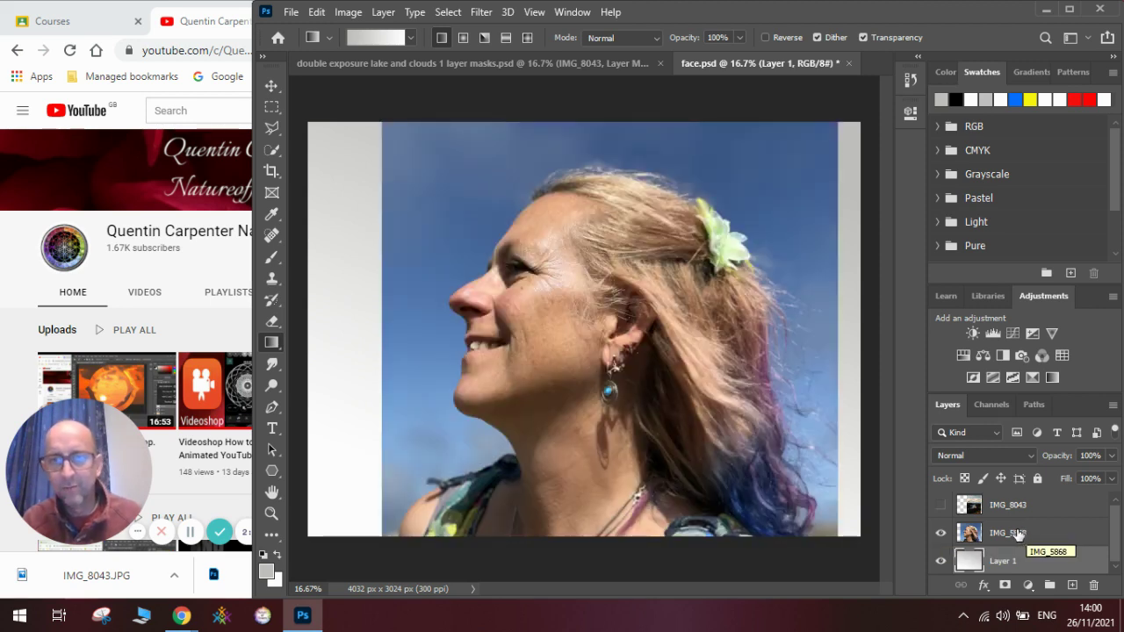
click(350, 13)
mouse_move(372, 58)
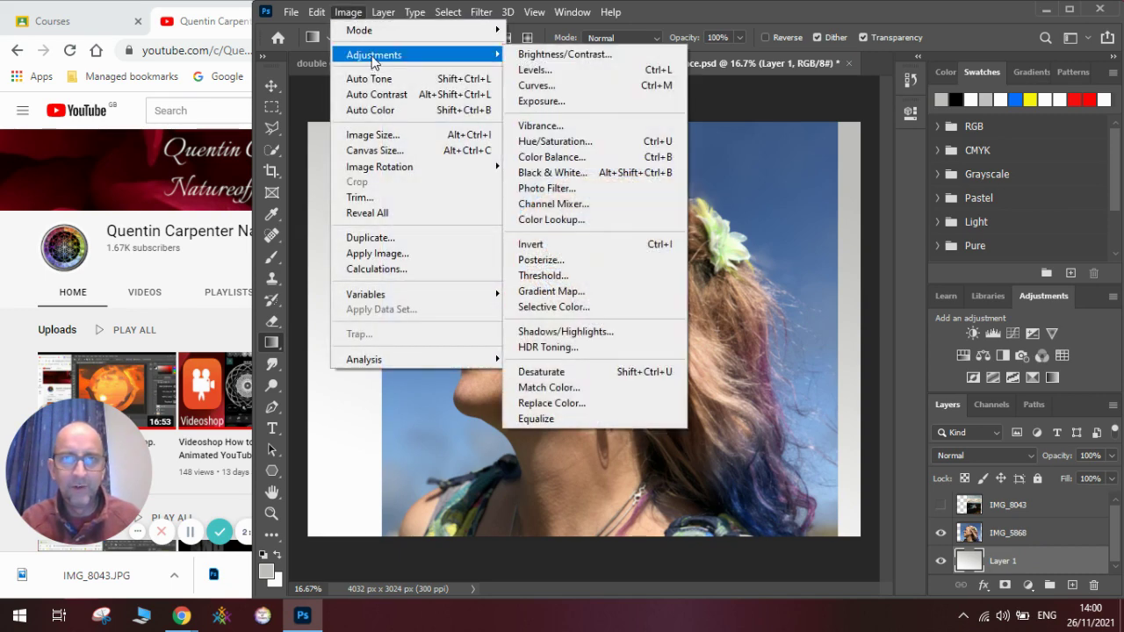
click(567, 173)
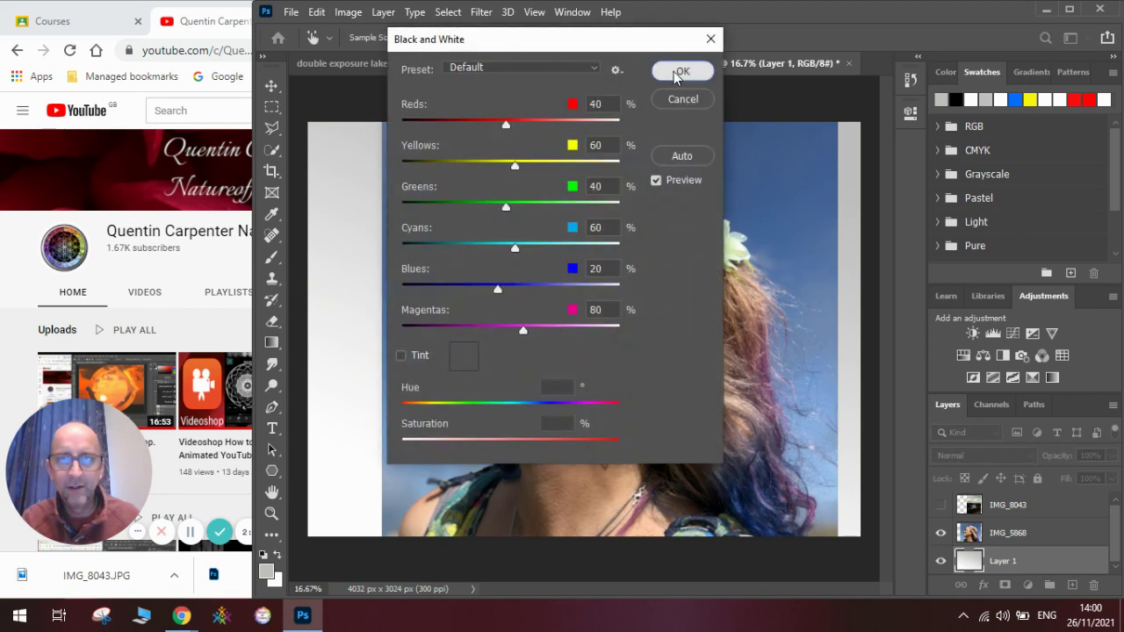
click(675, 74)
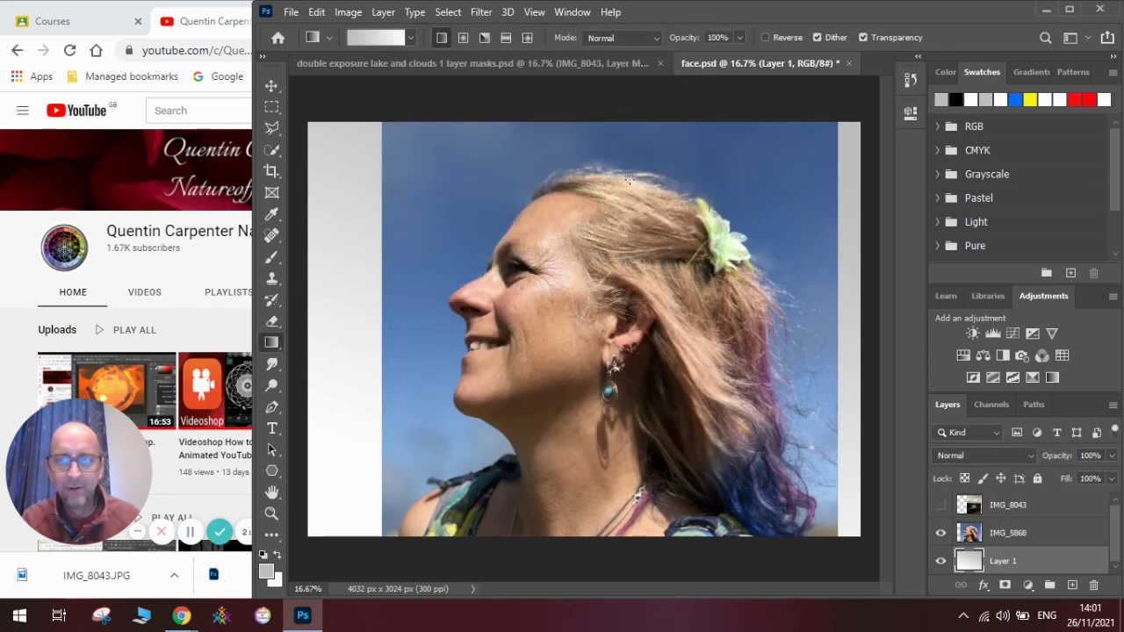
- Select the IMG_5868 face layer and convert it to black and white with Black & White
click(1005, 536)
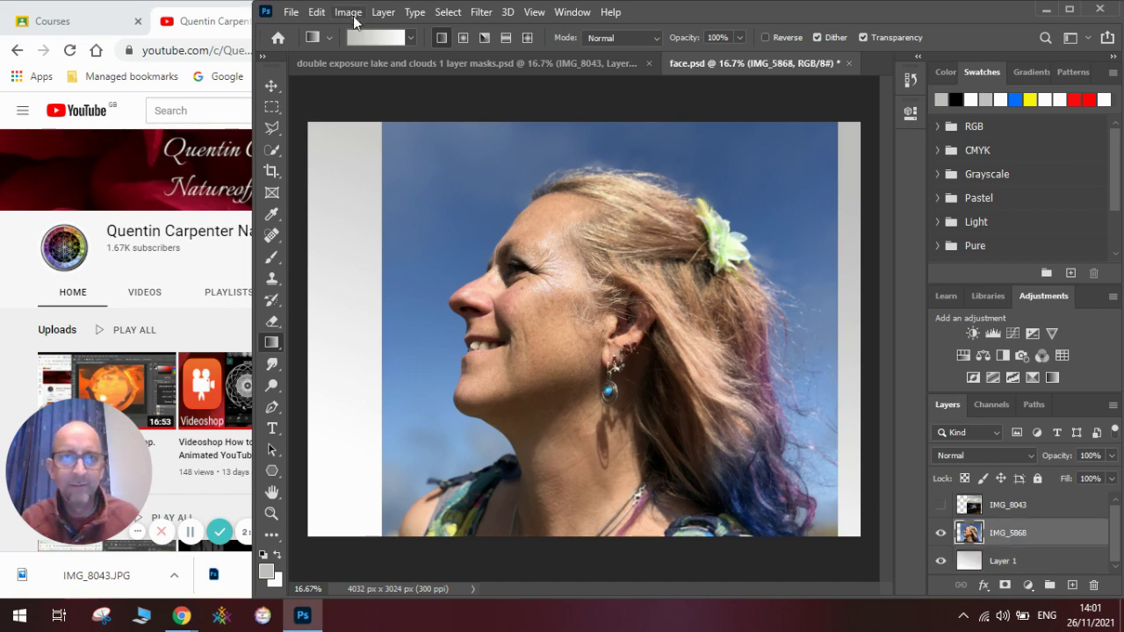
click(351, 14)
mouse_move(378, 54)
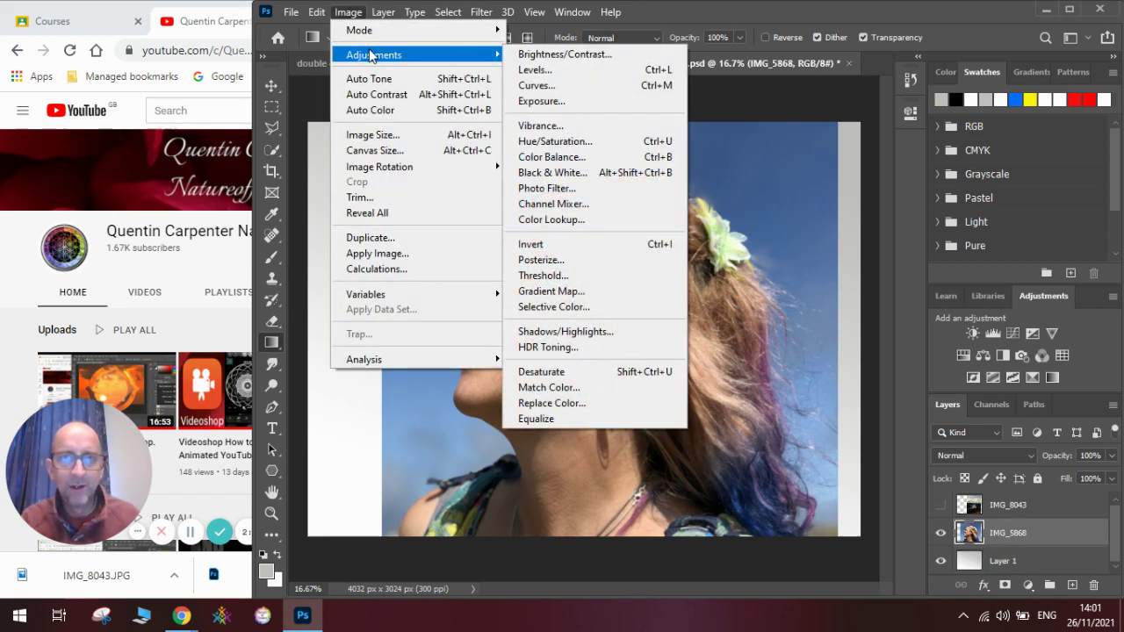
click(600, 173)
click(683, 72)
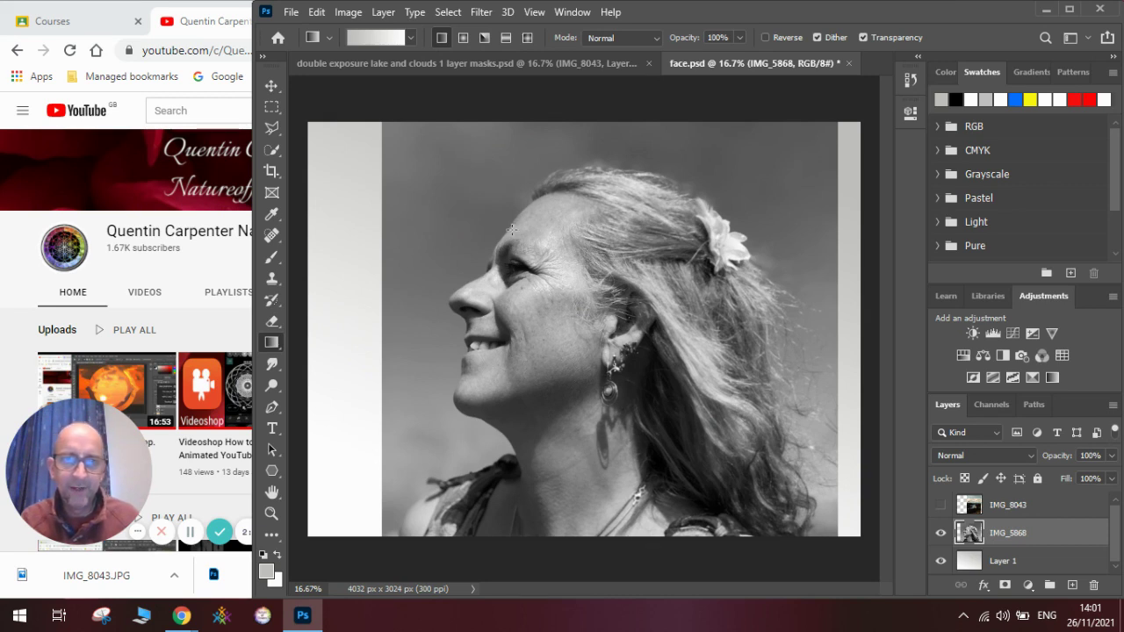
- Select the woman automatically with Select > Subject
click(274, 149)
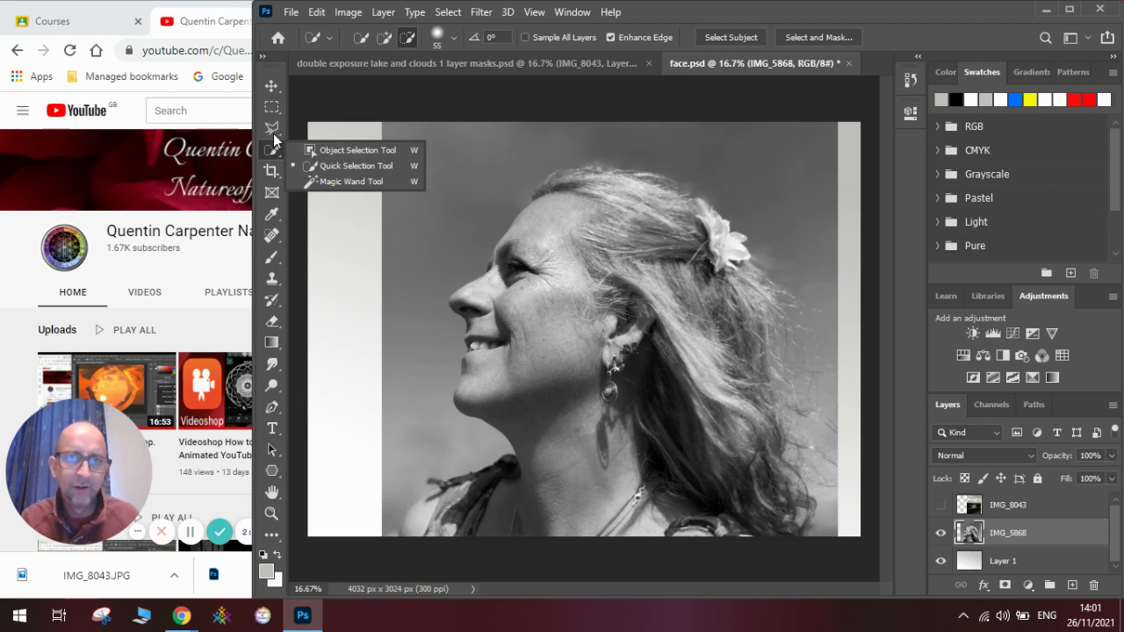
click(273, 128)
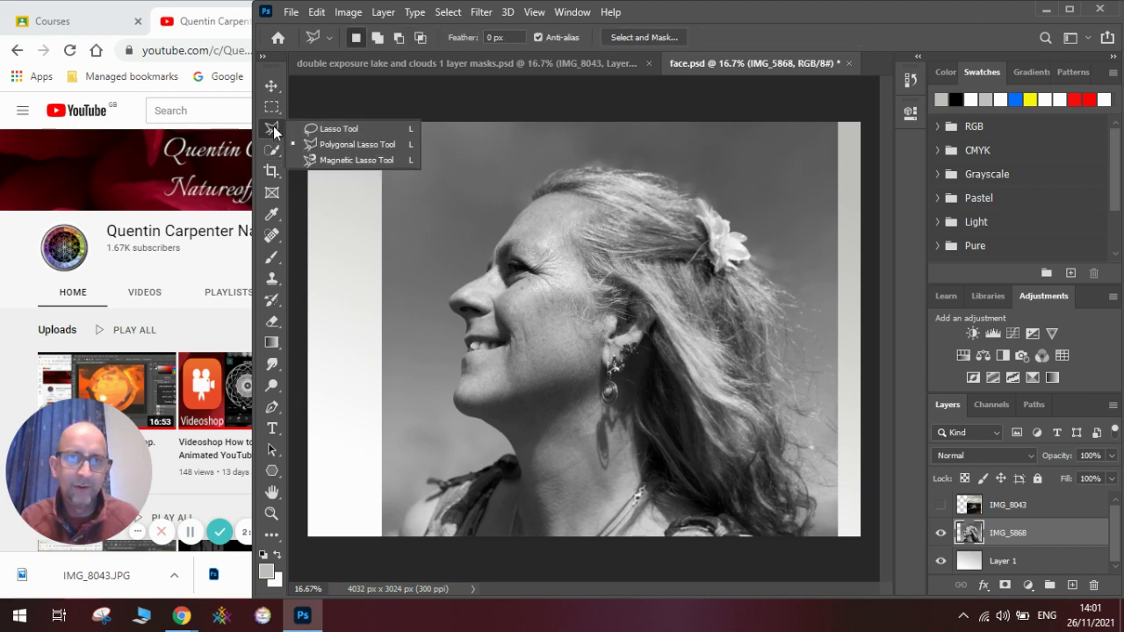
click(452, 13)
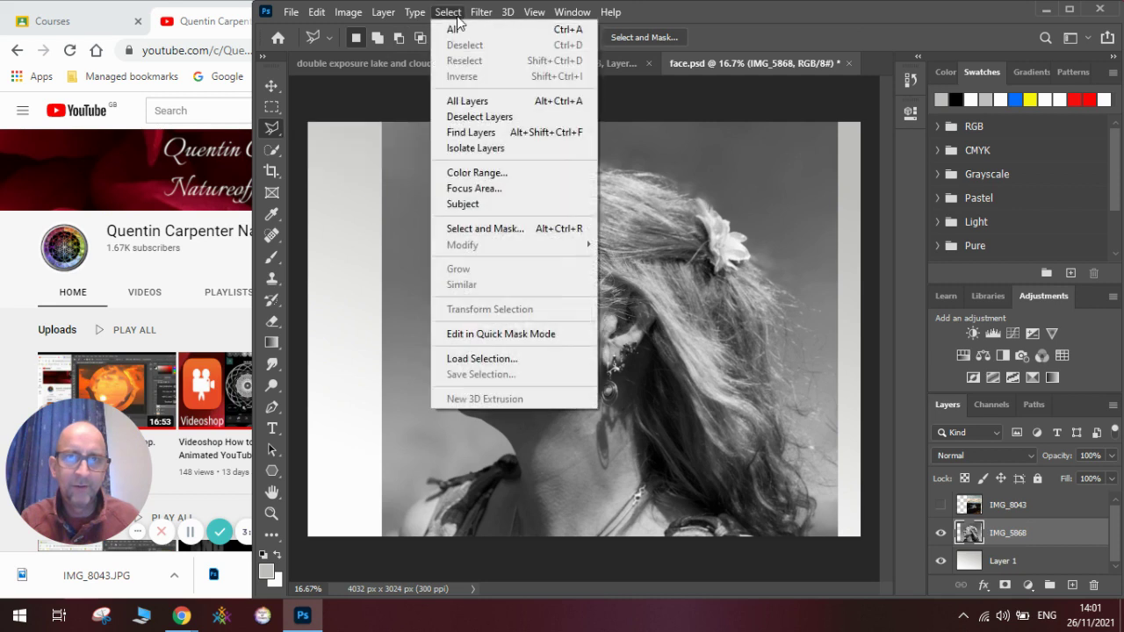
click(465, 204)
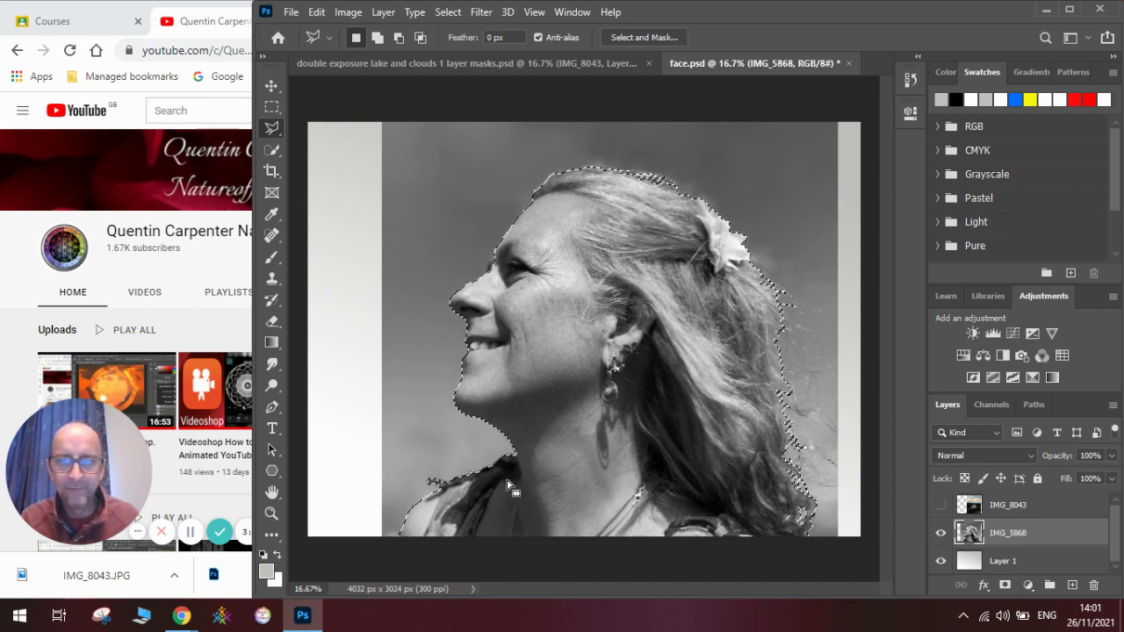
- Subtract the lower-left shoulder from the selection and add a layer mask to IMG_5868
click(278, 153)
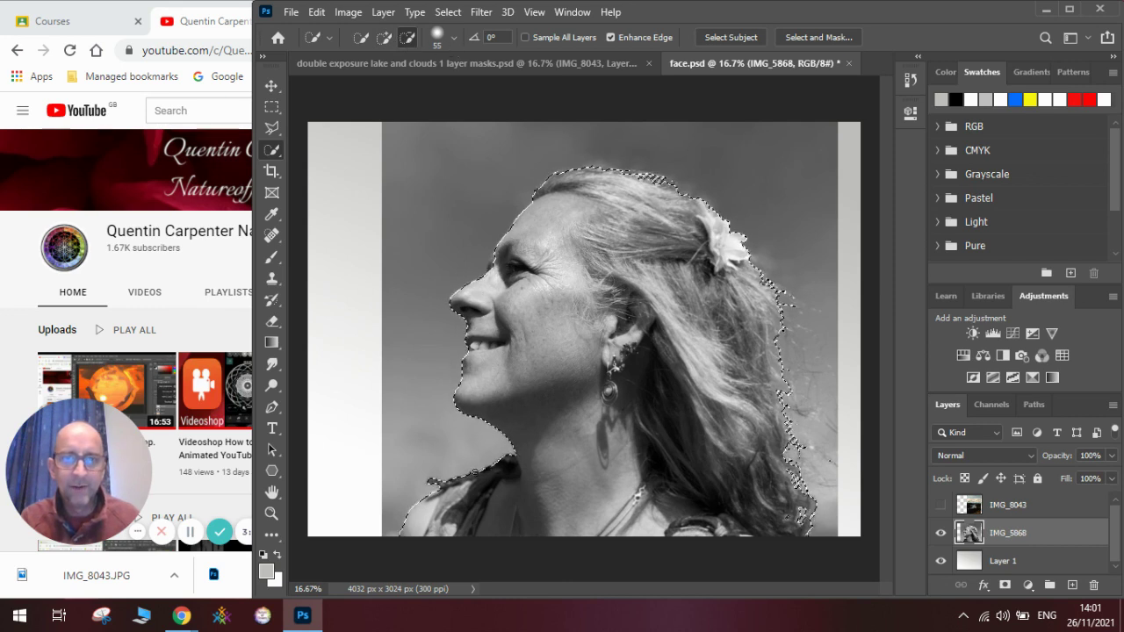
mouse_move(432, 483)
mouse_down()
mouse_move(474, 527)
mouse_move(408, 530)
mouse_up()
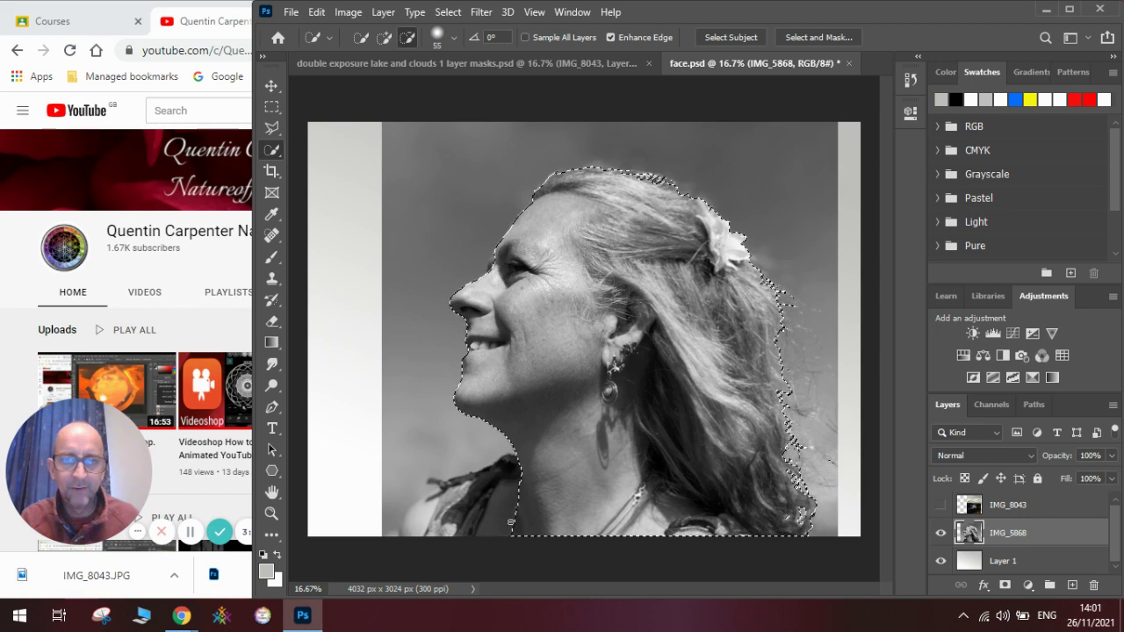
click(387, 40)
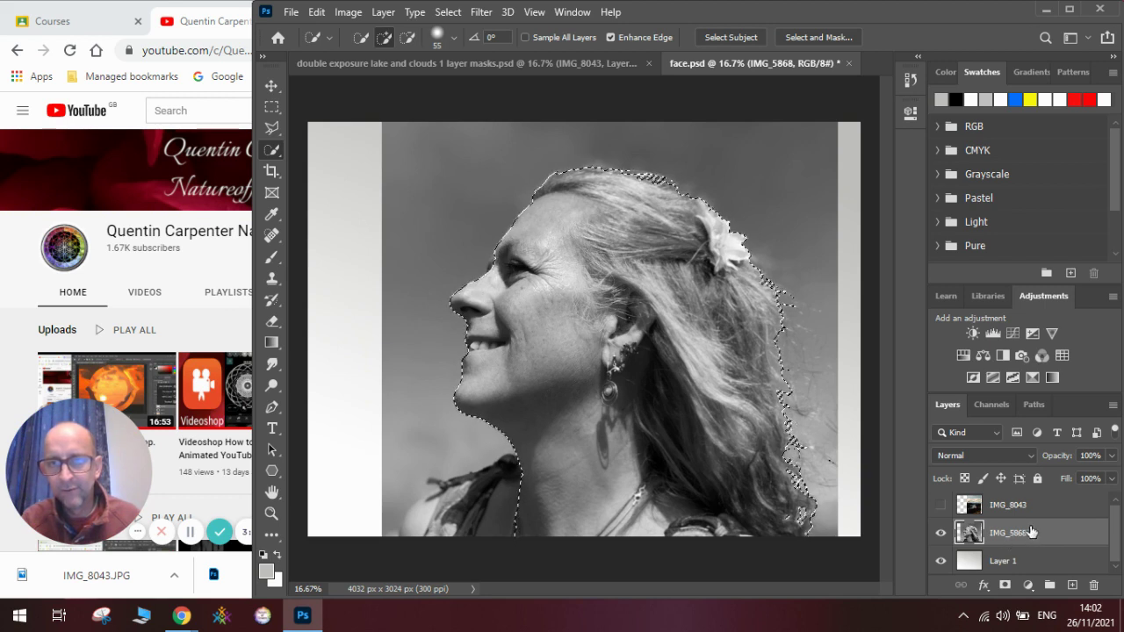
click(1004, 585)
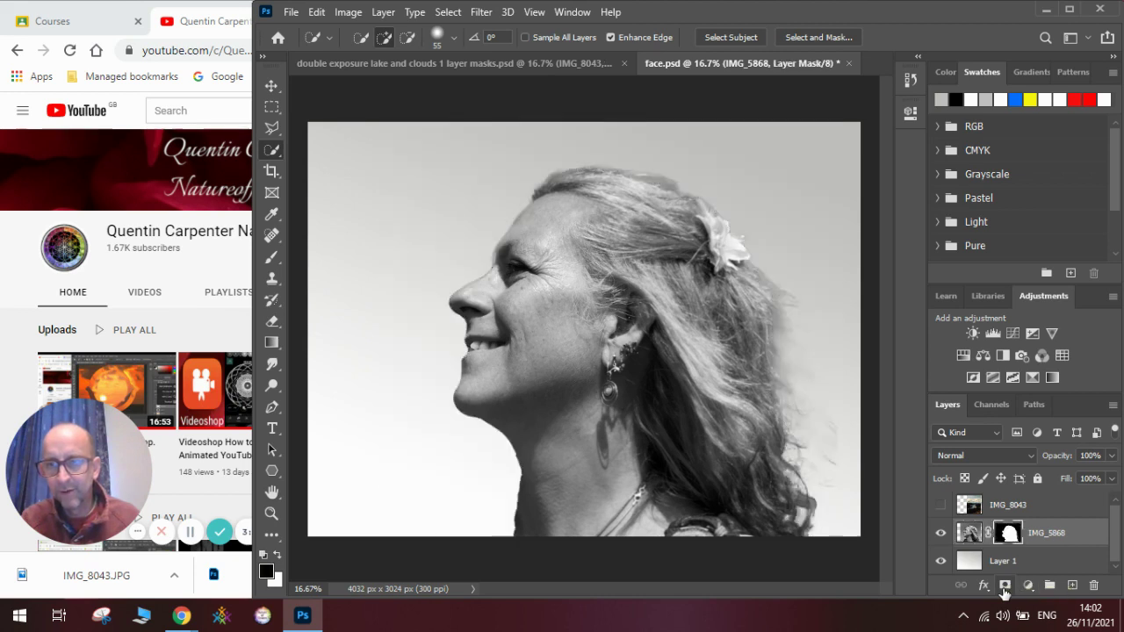
- Show the IMG_8043 landscape layer and lower its opacity to see the face
click(1033, 511)
click(942, 507)
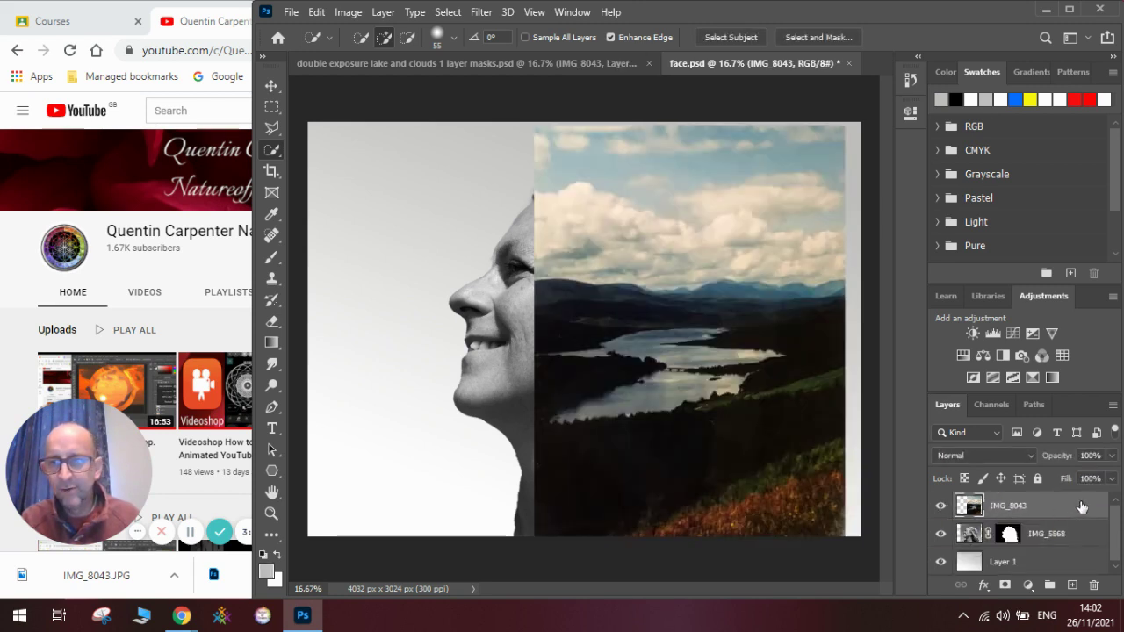
click(1113, 457)
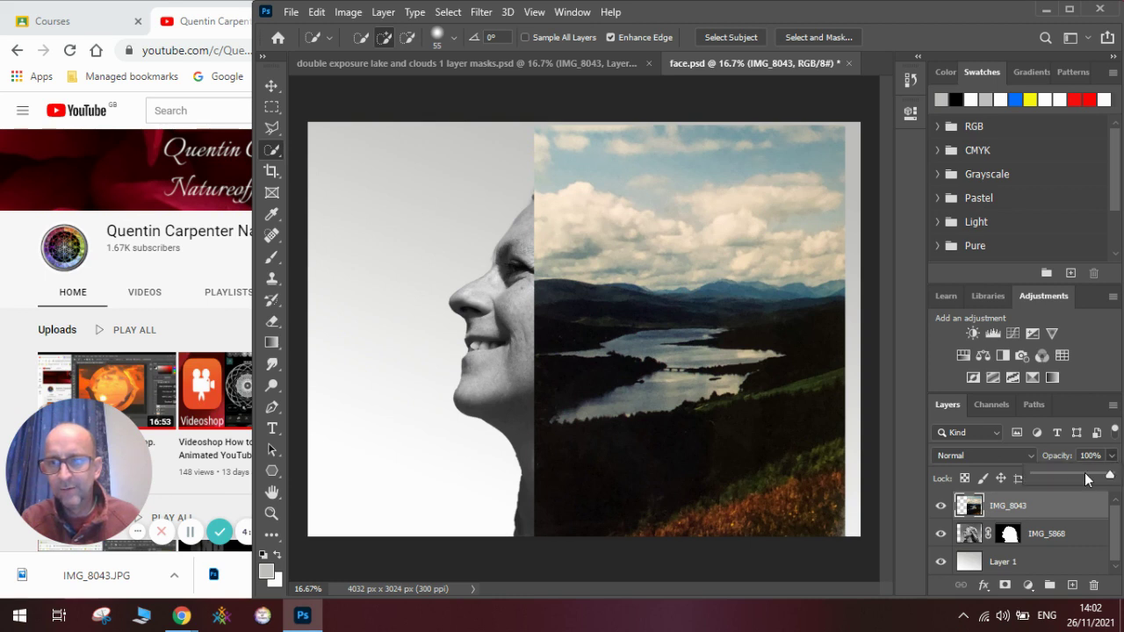
drag(1084, 473, 1088, 473)
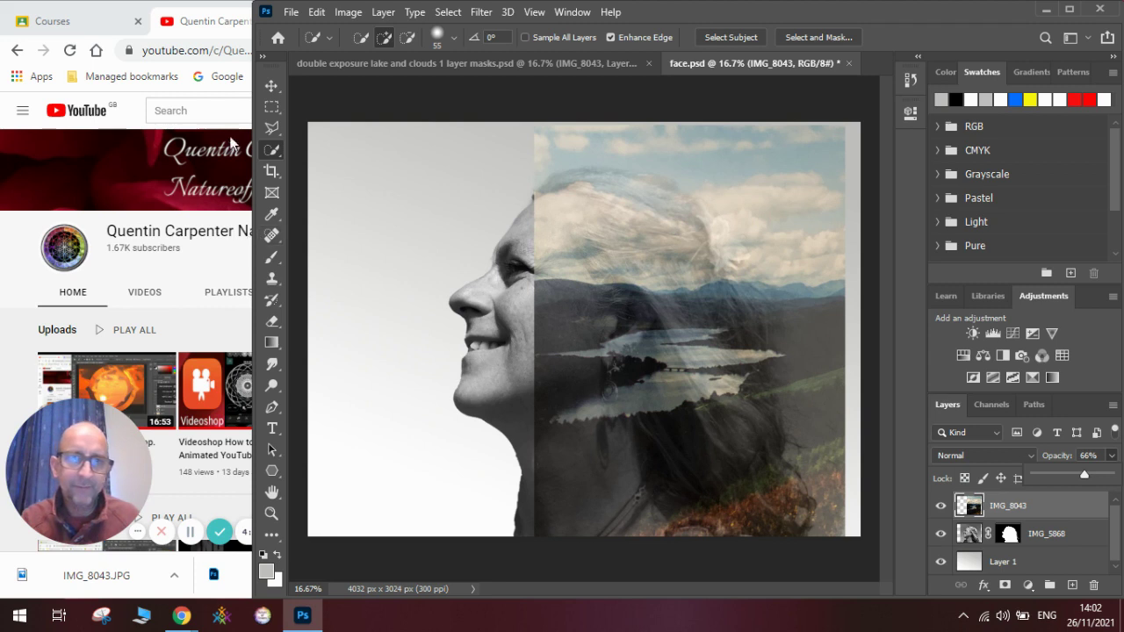
- Move and enlarge the landscape over the back of the head, then restore 100% opacity
click(271, 86)
drag(582, 308, 559, 327)
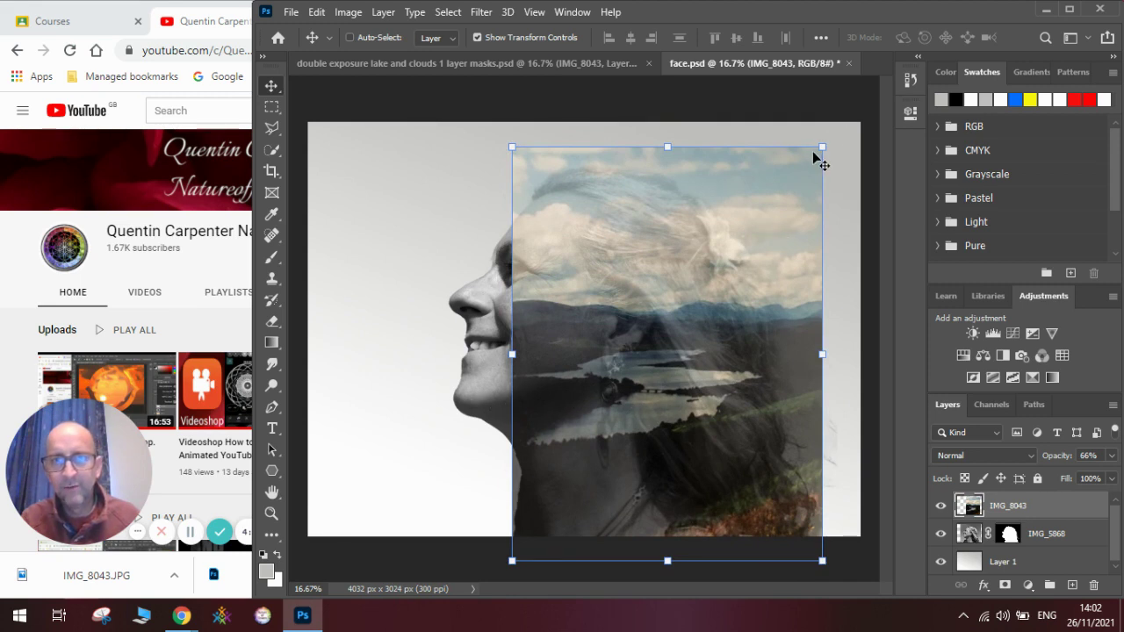
drag(822, 146, 888, 93)
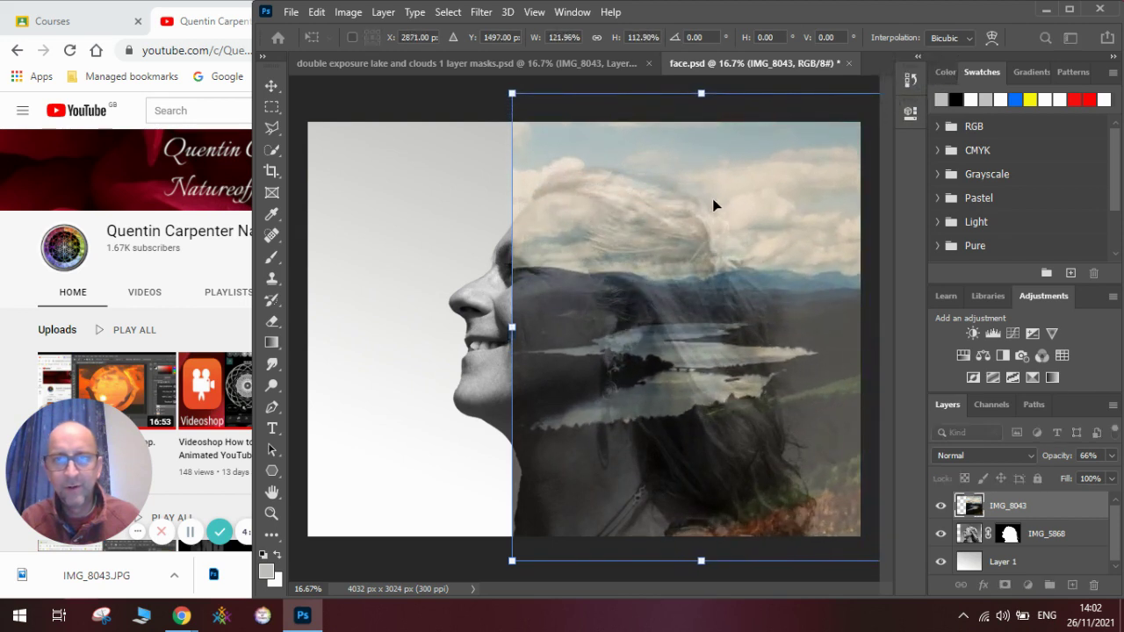
drag(668, 221, 656, 219)
key(Return)
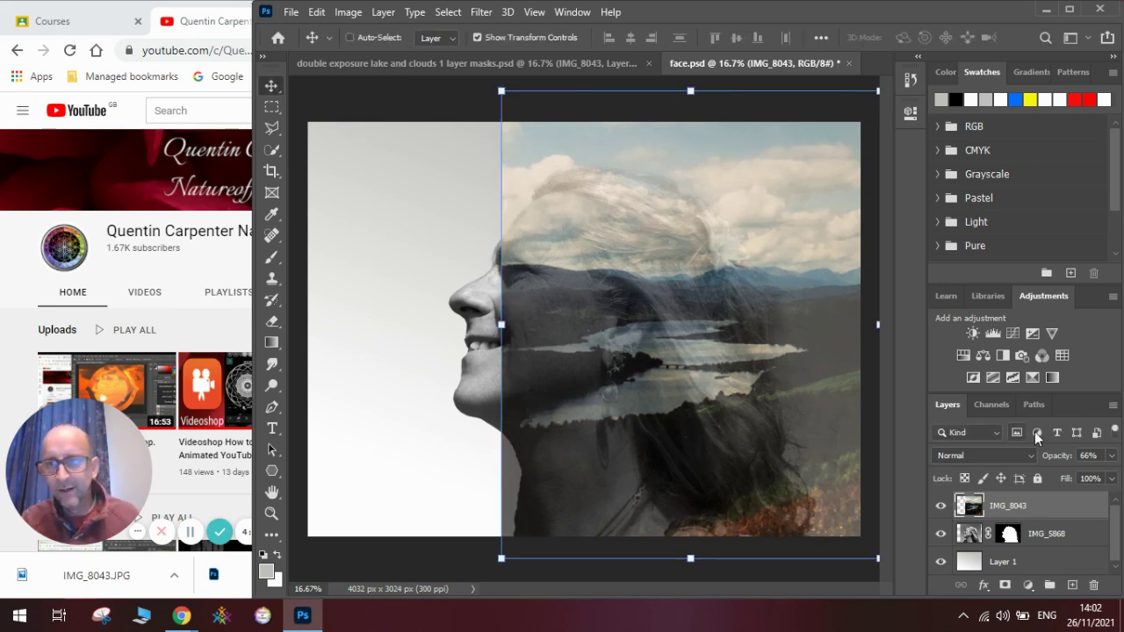
click(1113, 456)
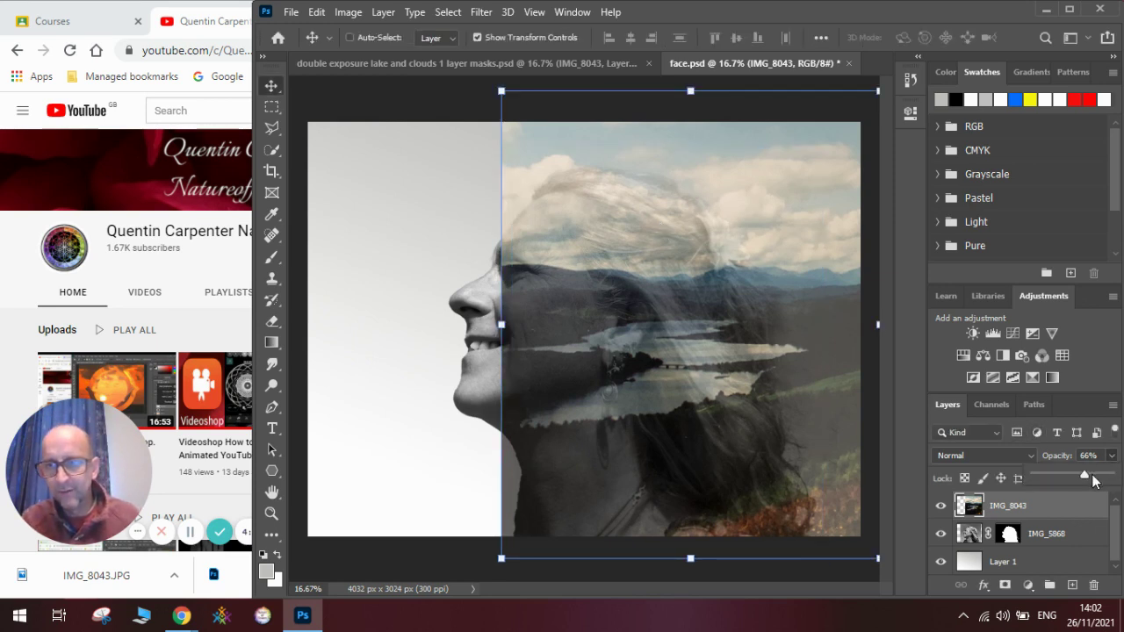
drag(1093, 480, 1122, 481)
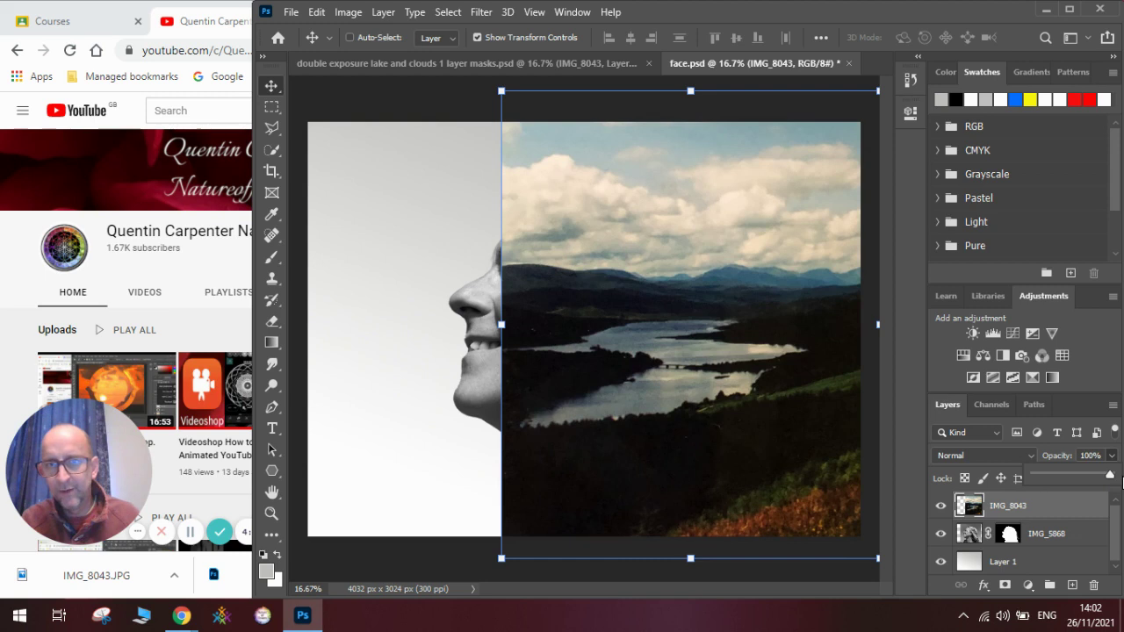
- Add a white mask to IMG_8043 and set the Eraser to a 511 px Soft Round brush
click(1006, 587)
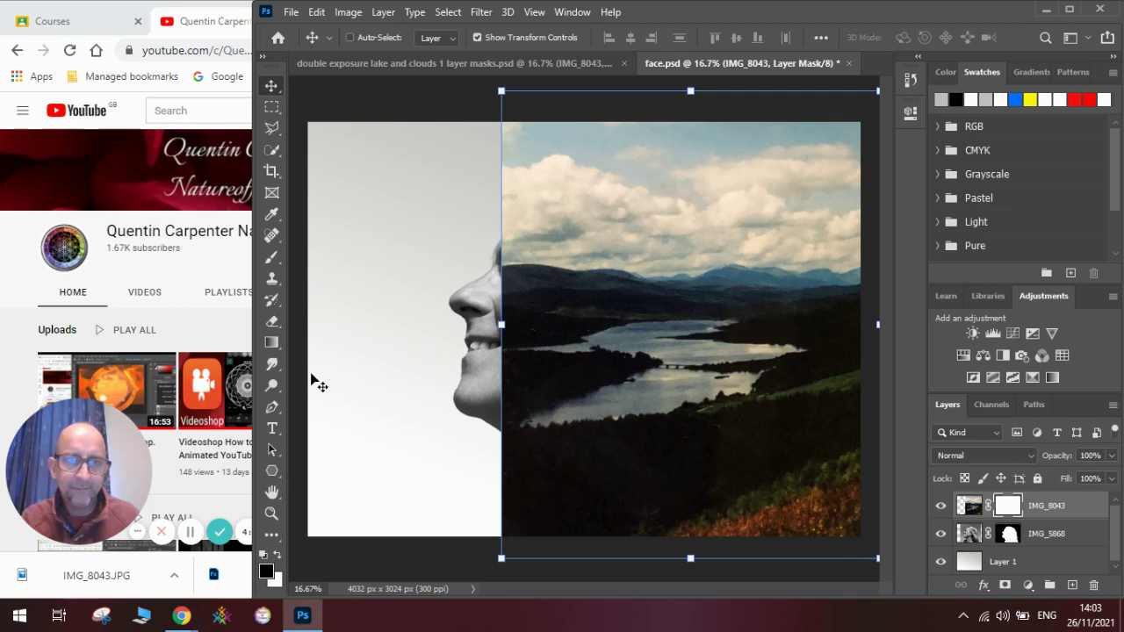
click(273, 324)
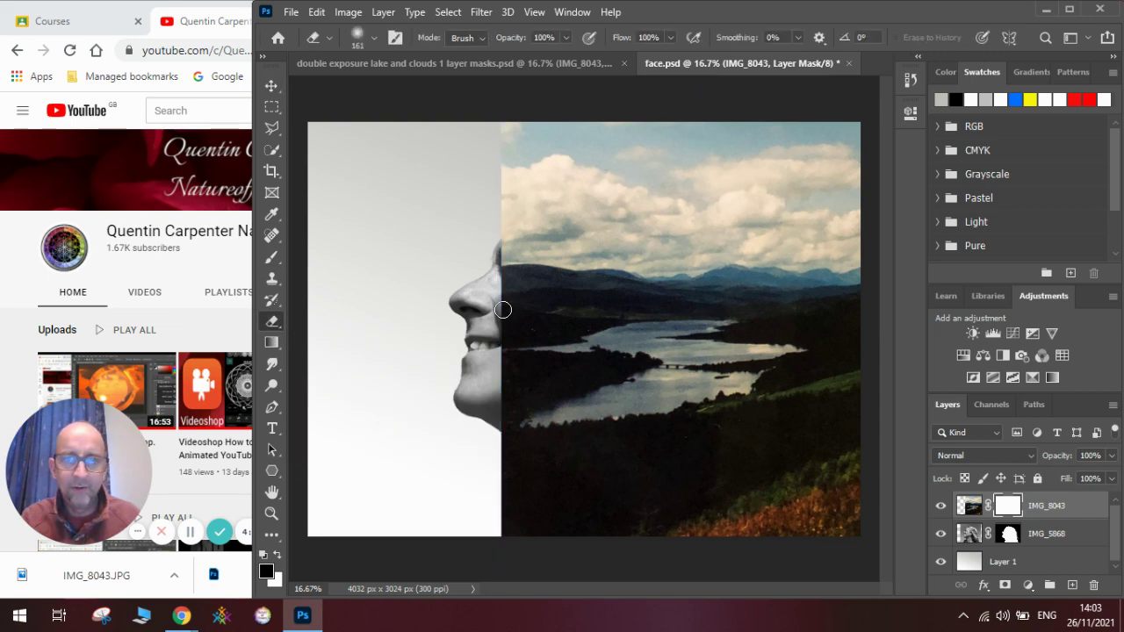
click(374, 38)
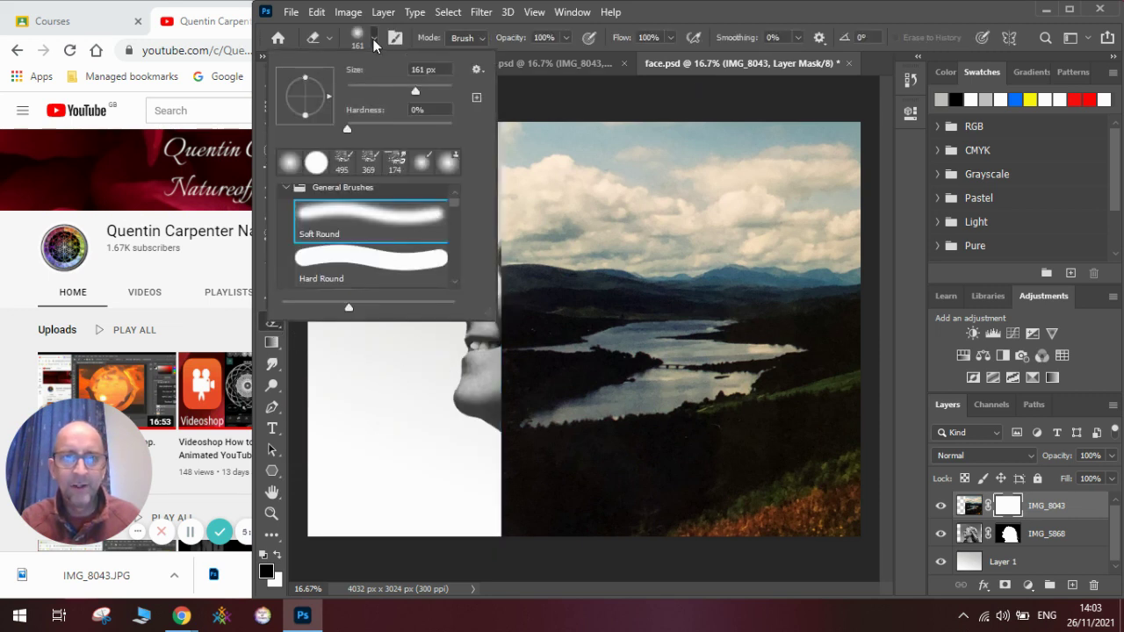
click(312, 211)
drag(416, 89, 441, 89)
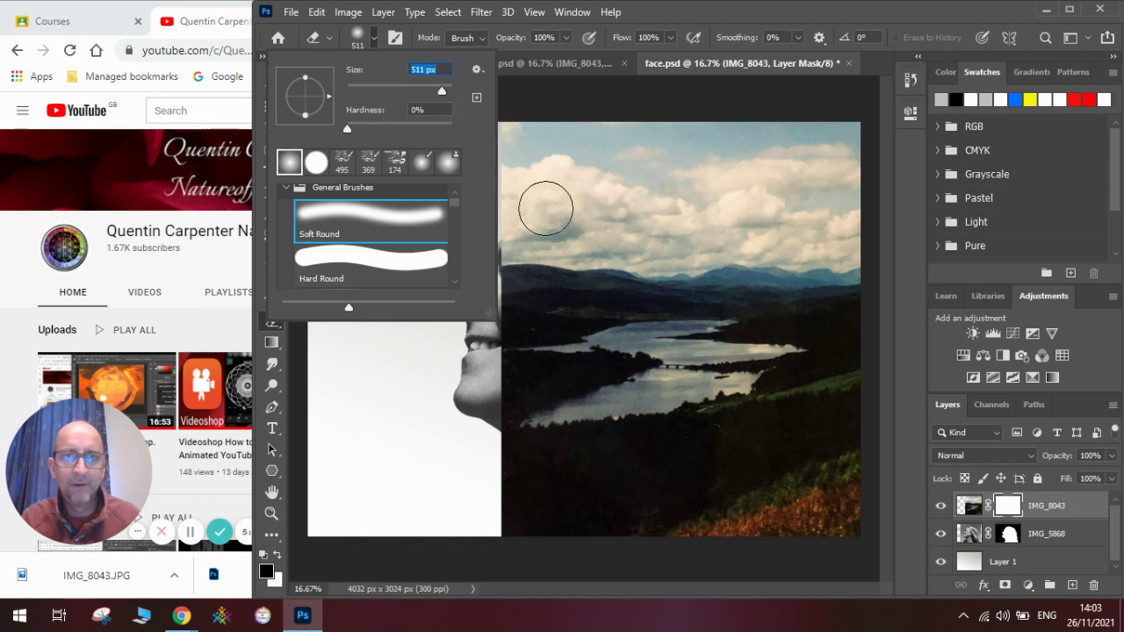
key(Return)
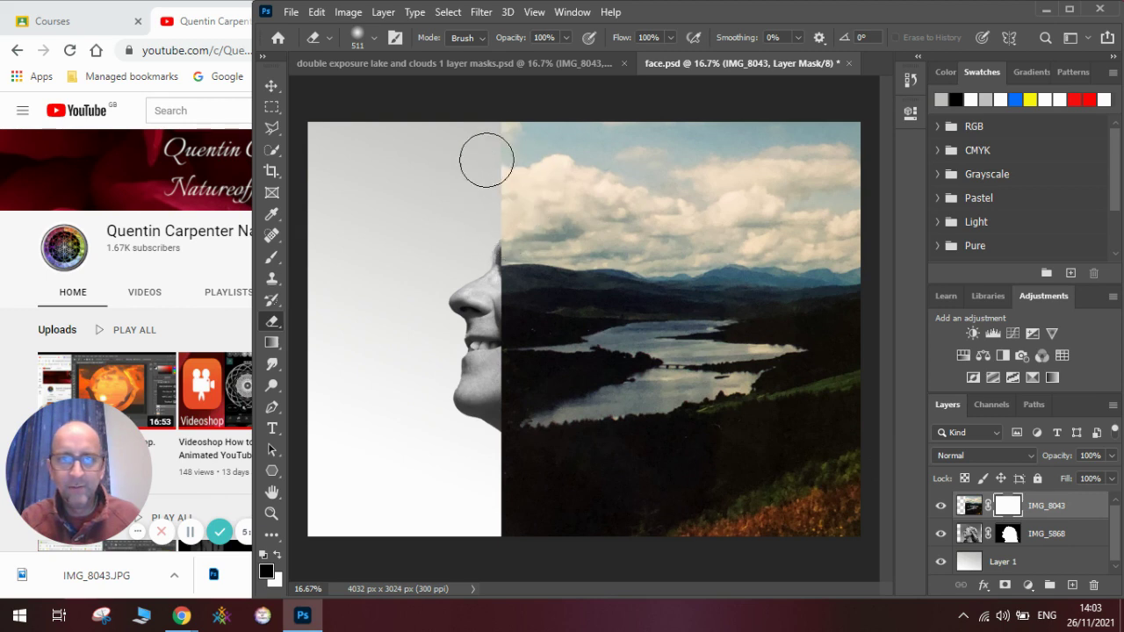
- Paint black on IMG_8043's mask with the Brush to fade the landscape above the head
click(271, 258)
click(276, 556)
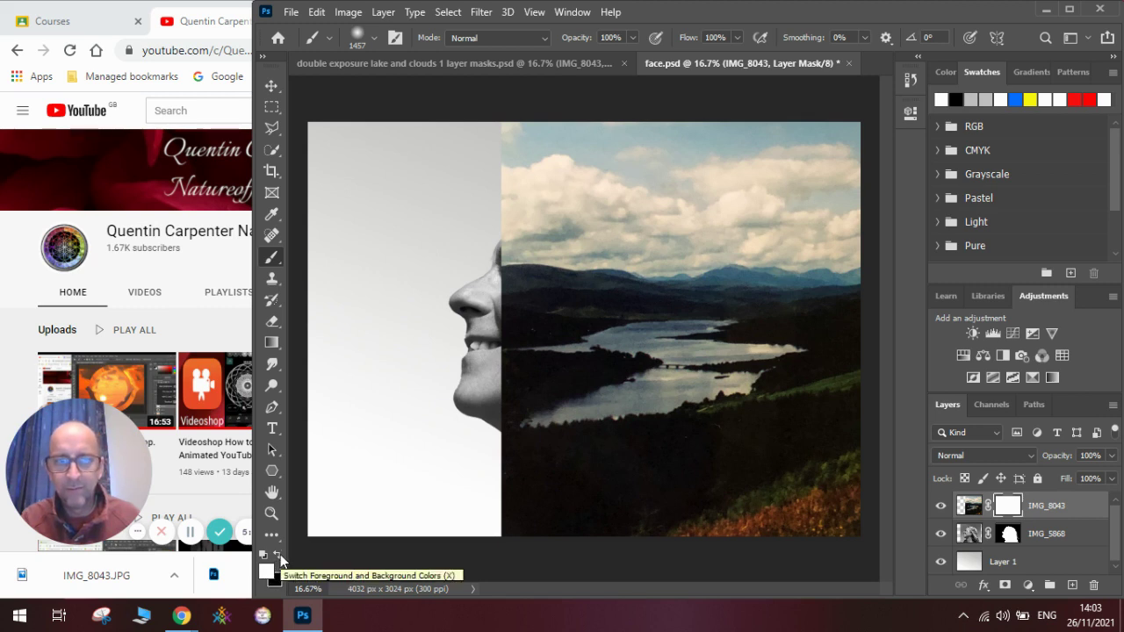
click(280, 558)
mouse_move(501, 188)
mouse_down()
mouse_move(463, 188)
mouse_move(471, 197)
mouse_up()
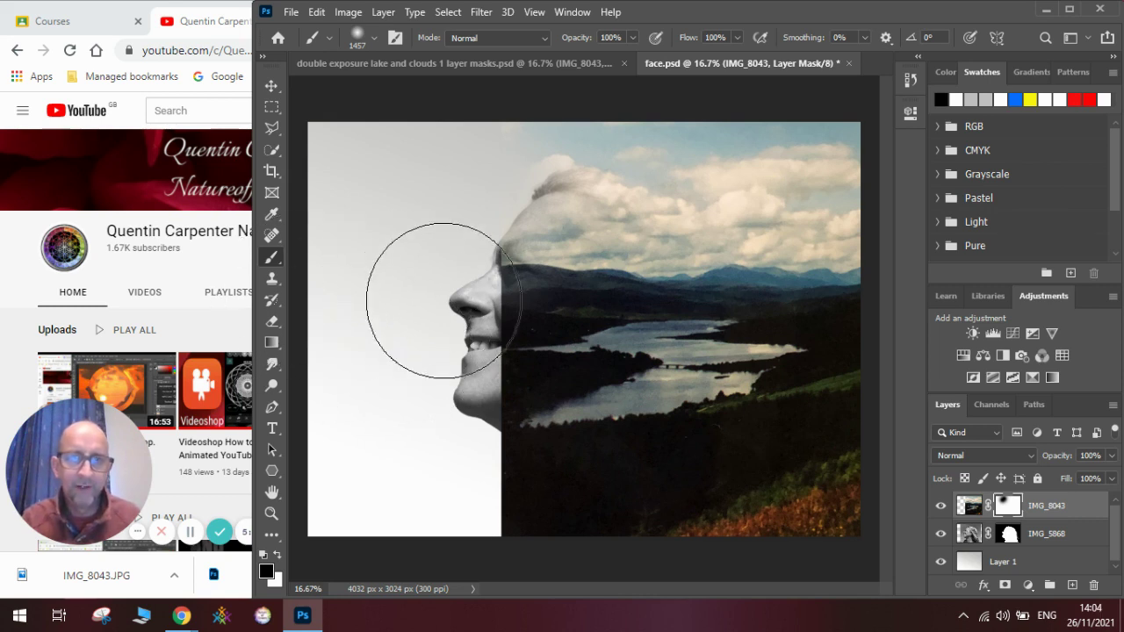
- Enlarge the soft brush up to 448 px and reveal the eye, cheek and mouth through the mask
click(380, 38)
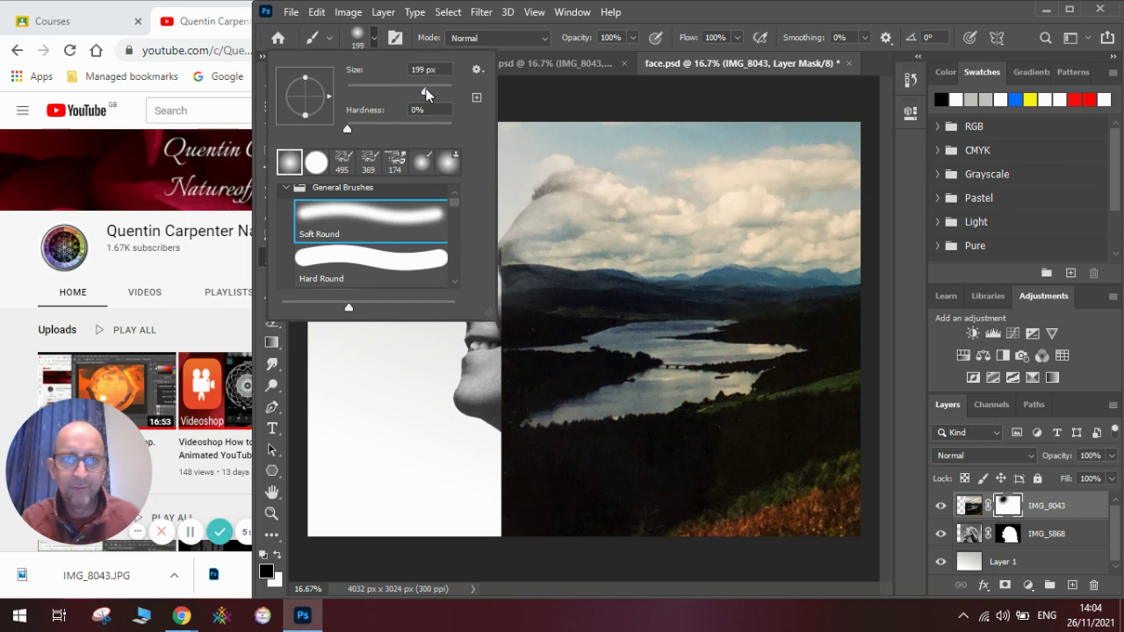
drag(426, 88, 432, 89)
click(504, 288)
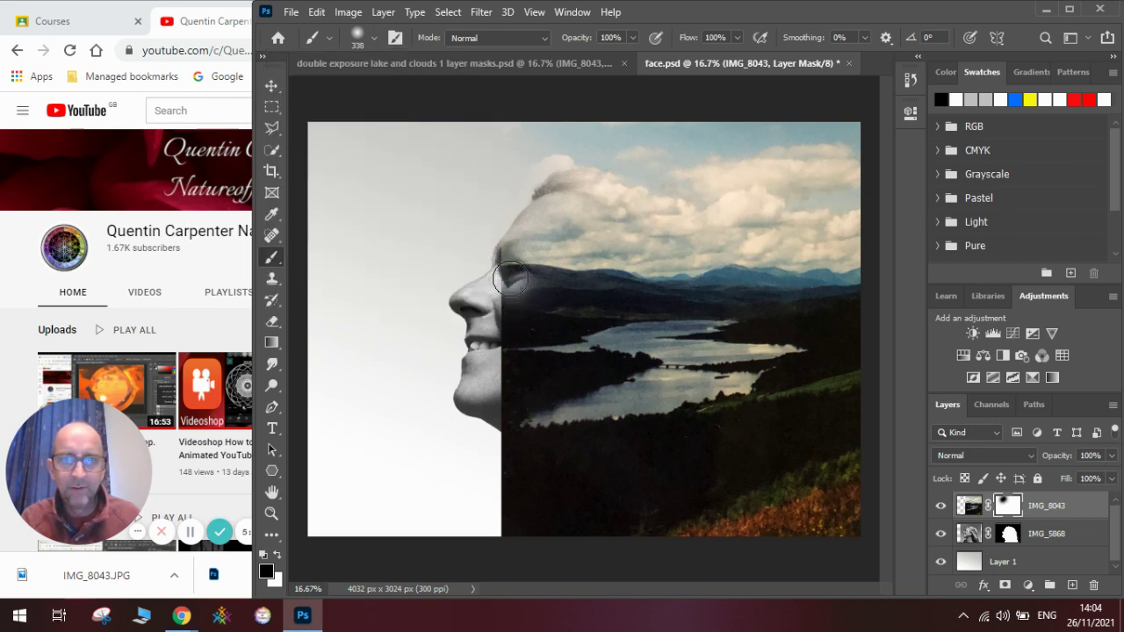
mouse_move(492, 274)
mouse_down()
mouse_move(481, 332)
mouse_move(495, 324)
mouse_move(480, 340)
mouse_move(514, 339)
mouse_move(506, 321)
mouse_move(489, 385)
mouse_move(503, 368)
mouse_move(479, 391)
mouse_move(502, 371)
mouse_move(475, 395)
mouse_up()
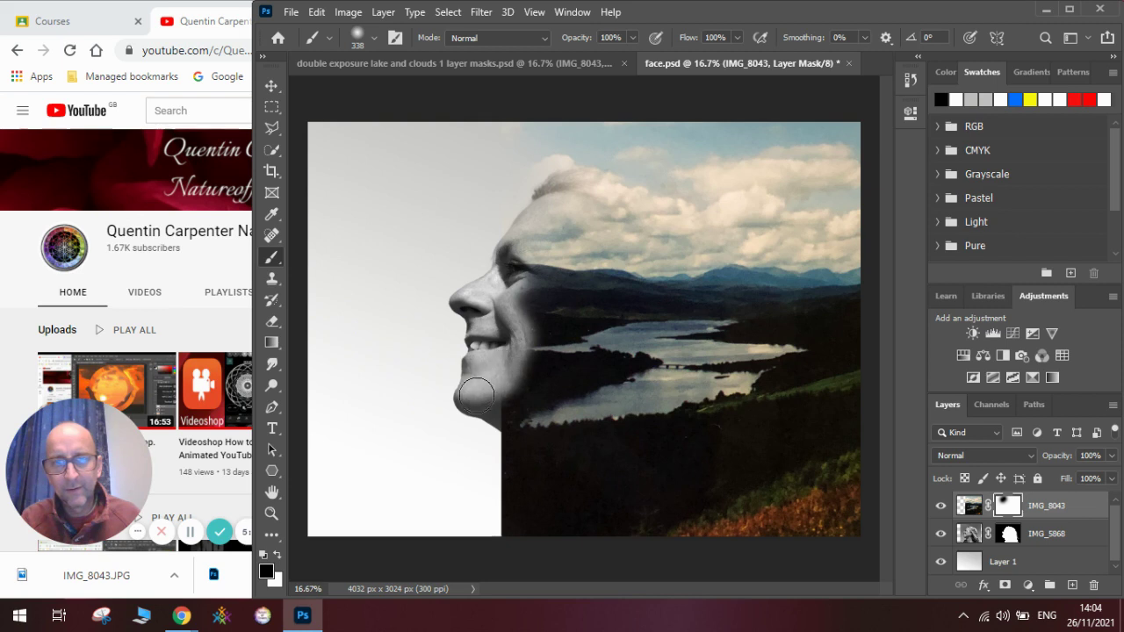
click(373, 39)
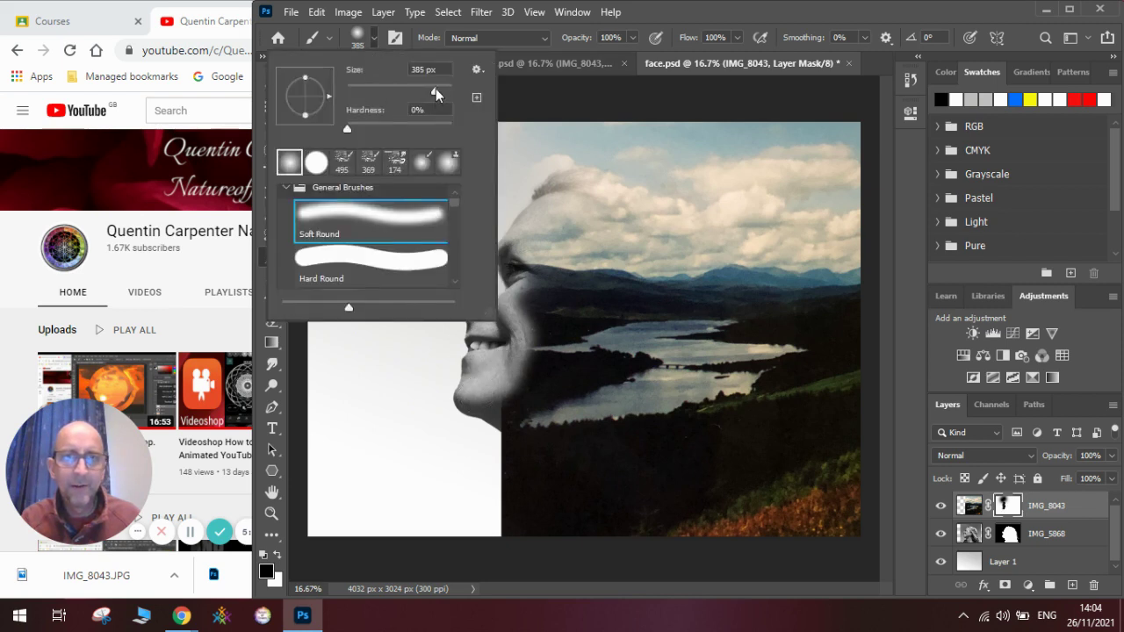
drag(435, 90, 439, 90)
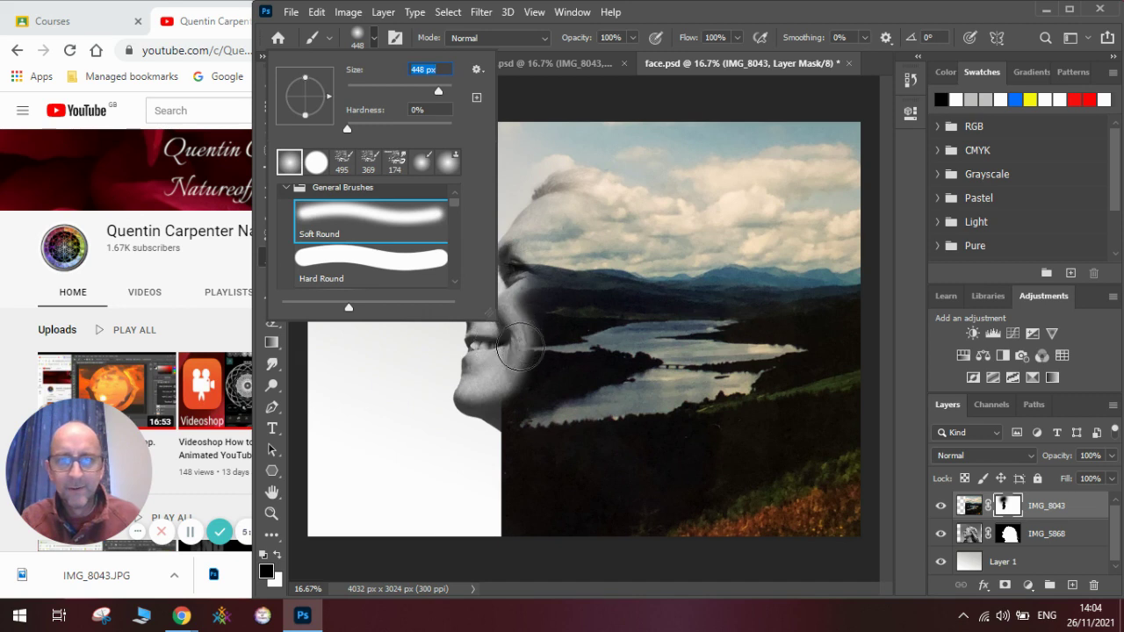
click(498, 348)
mouse_move(513, 350)
mouse_down()
mouse_move(516, 308)
mouse_move(493, 321)
mouse_move(546, 334)
mouse_move(486, 379)
mouse_move(489, 390)
mouse_move(504, 367)
mouse_move(478, 406)
mouse_move(488, 386)
mouse_move(492, 489)
mouse_move(479, 456)
mouse_move(491, 465)
mouse_move(487, 437)
mouse_move(504, 484)
mouse_move(497, 463)
mouse_move(502, 542)
mouse_move(501, 509)
mouse_move(479, 527)
mouse_move(523, 493)
mouse_move(500, 543)
mouse_move(529, 516)
mouse_move(489, 527)
mouse_up()
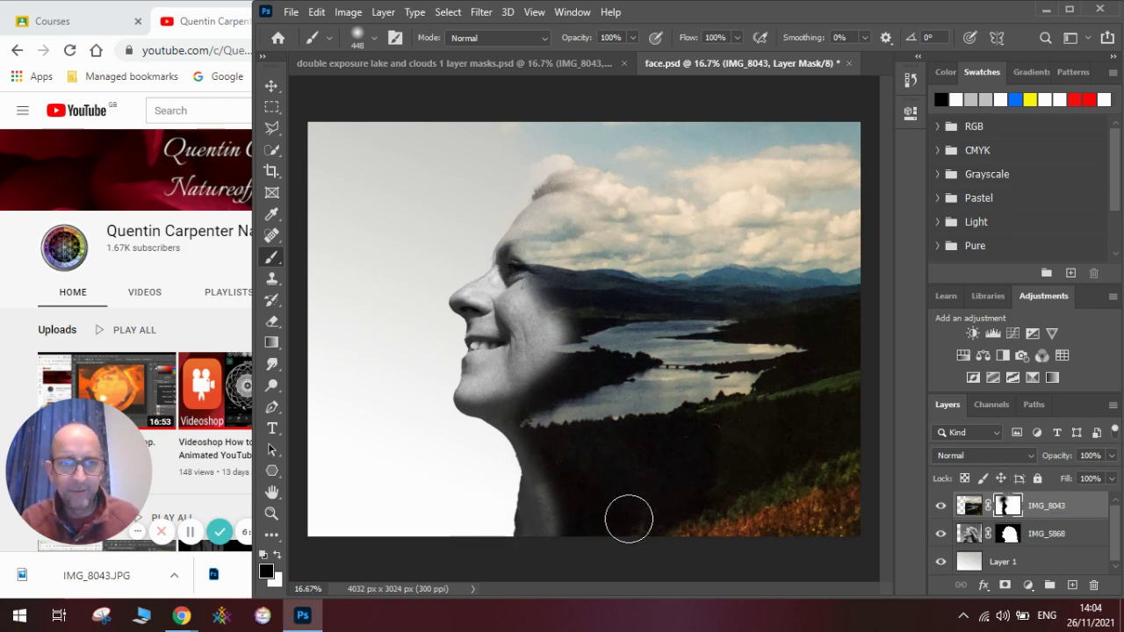
- Paint white around the neck on the mask, then undo that chin stroke
click(278, 556)
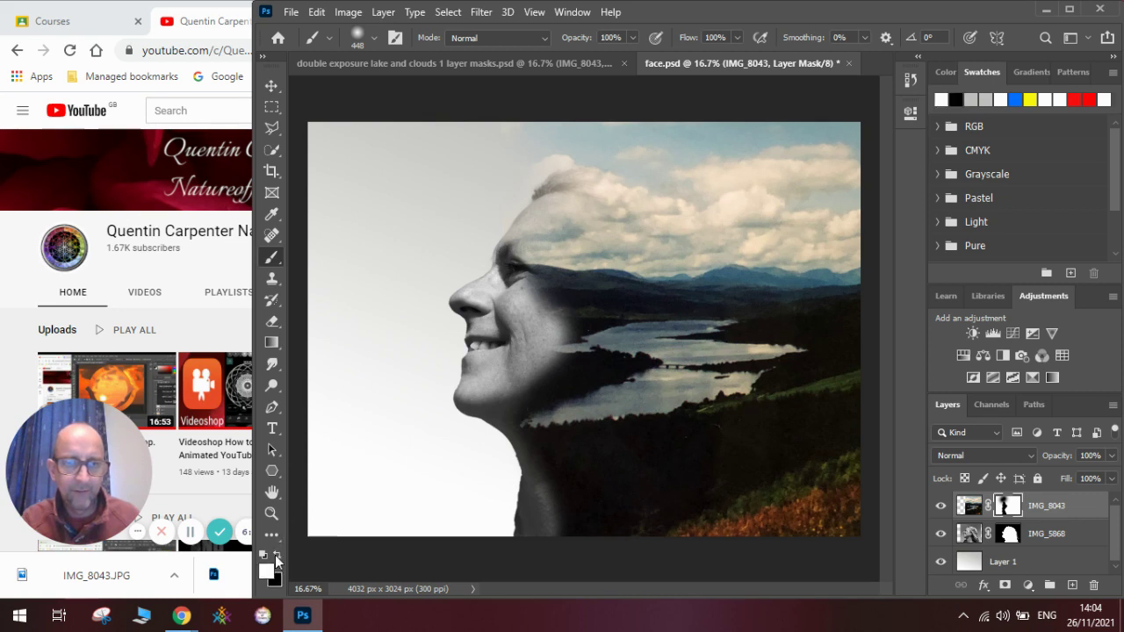
mouse_move(544, 468)
mouse_down()
mouse_move(506, 489)
mouse_move(505, 527)
mouse_move(505, 454)
mouse_move(503, 550)
mouse_move(546, 511)
mouse_up()
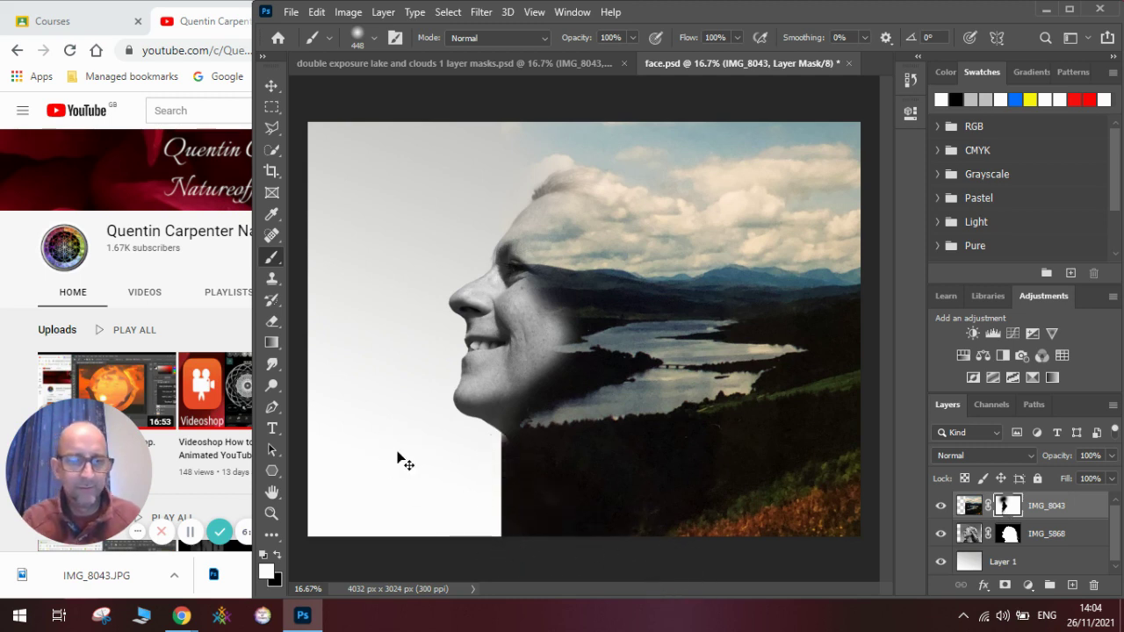
key(ctrl+z)
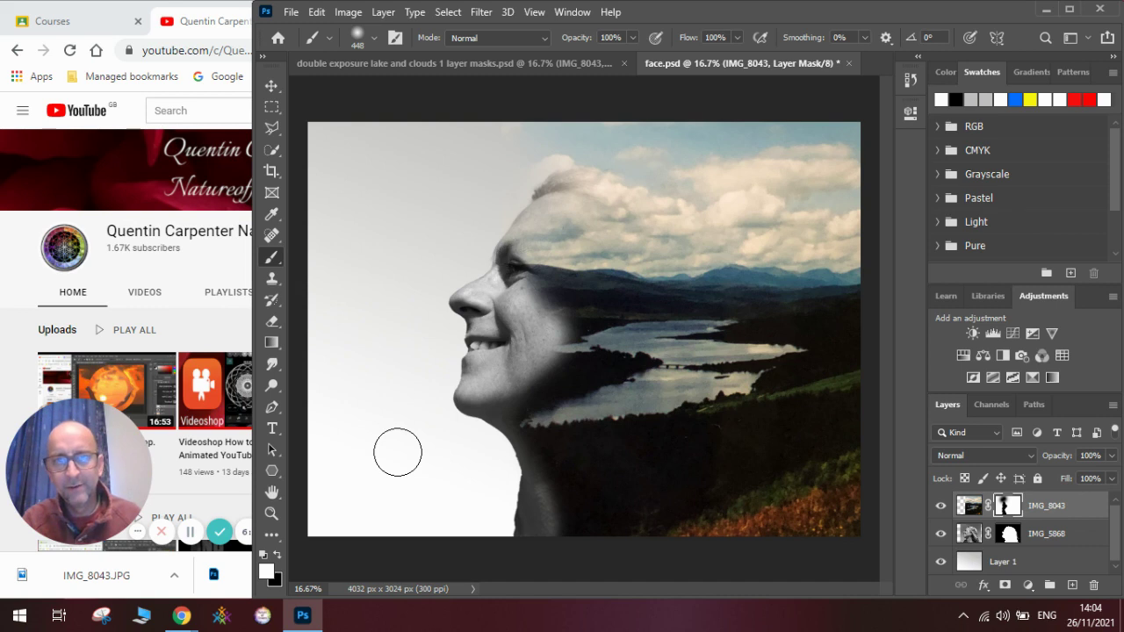
- With a much larger brush, paint black to fade the forehead clouds and reveal more cheek
click(375, 38)
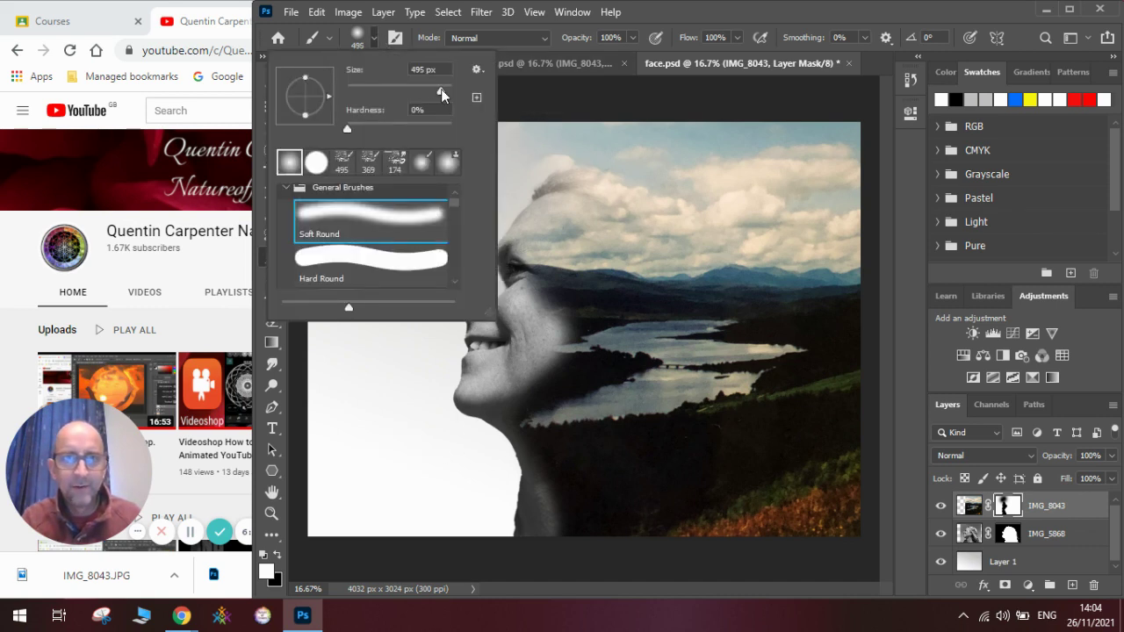
drag(441, 89, 444, 89)
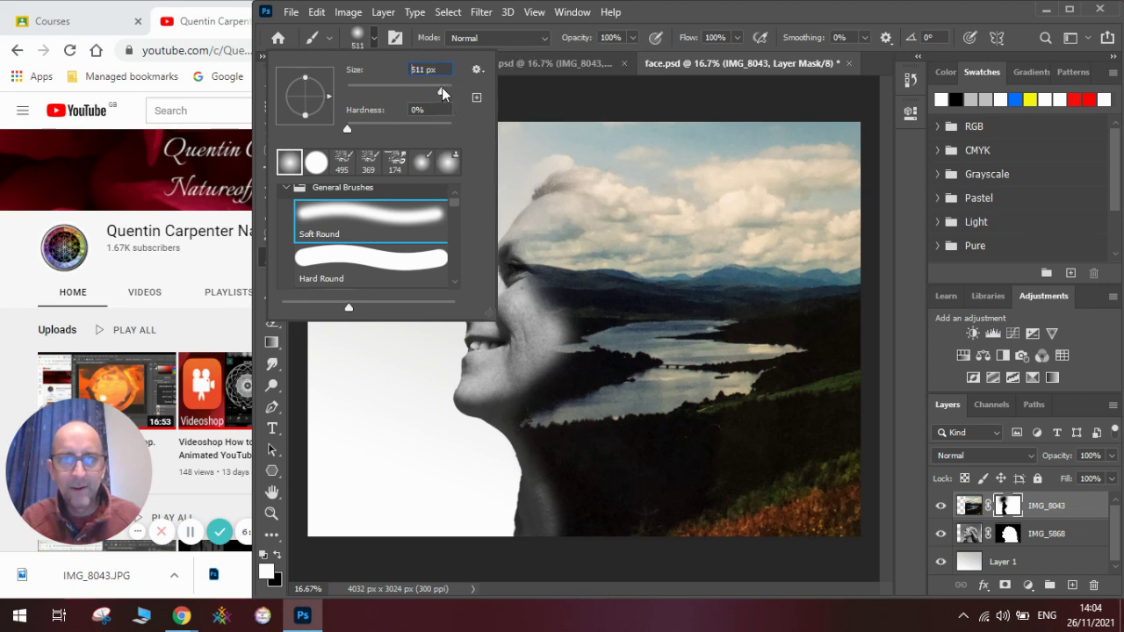
click(588, 111)
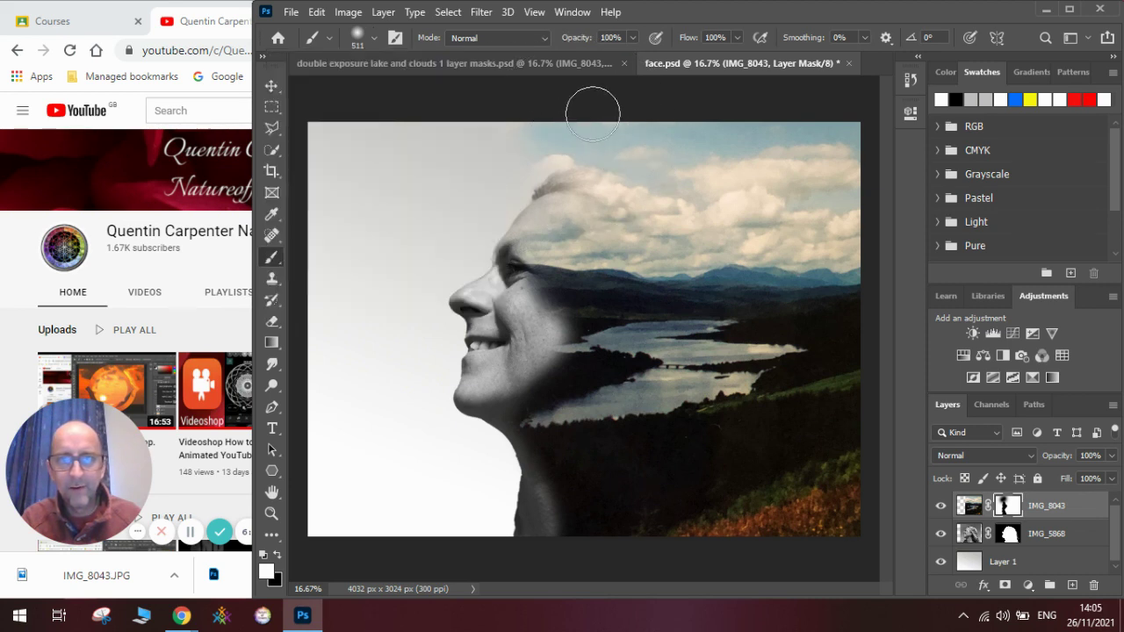
click(513, 158)
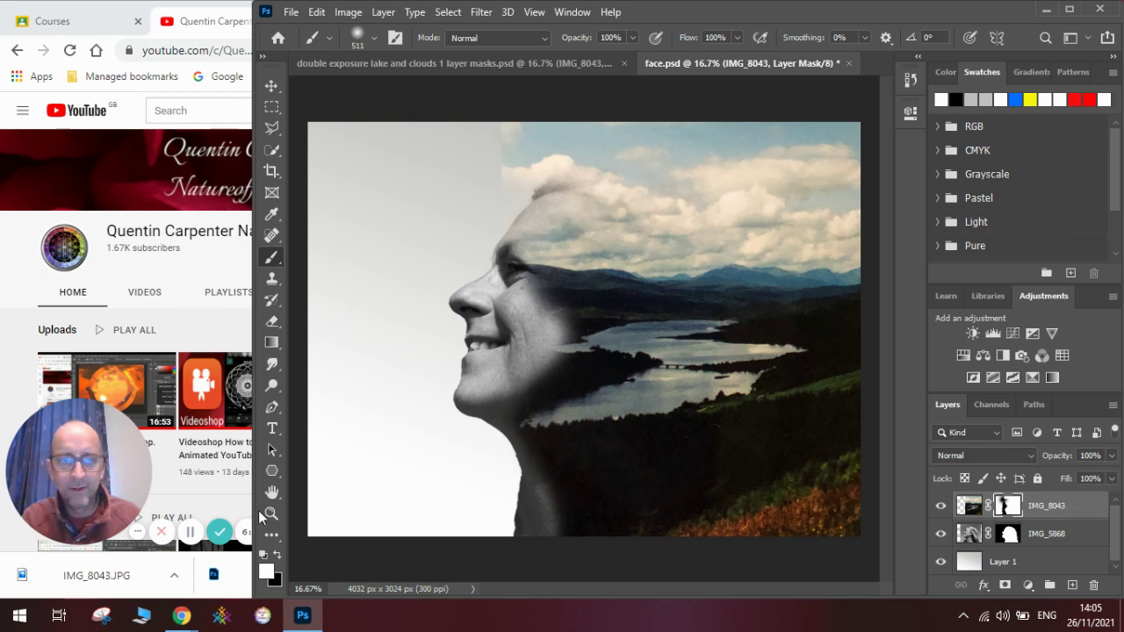
click(279, 556)
mouse_move(504, 158)
mouse_down()
mouse_move(580, 131)
mouse_move(477, 193)
mouse_move(516, 154)
mouse_move(495, 151)
mouse_move(547, 119)
mouse_move(666, 113)
mouse_move(718, 124)
mouse_move(687, 128)
mouse_move(751, 132)
mouse_up()
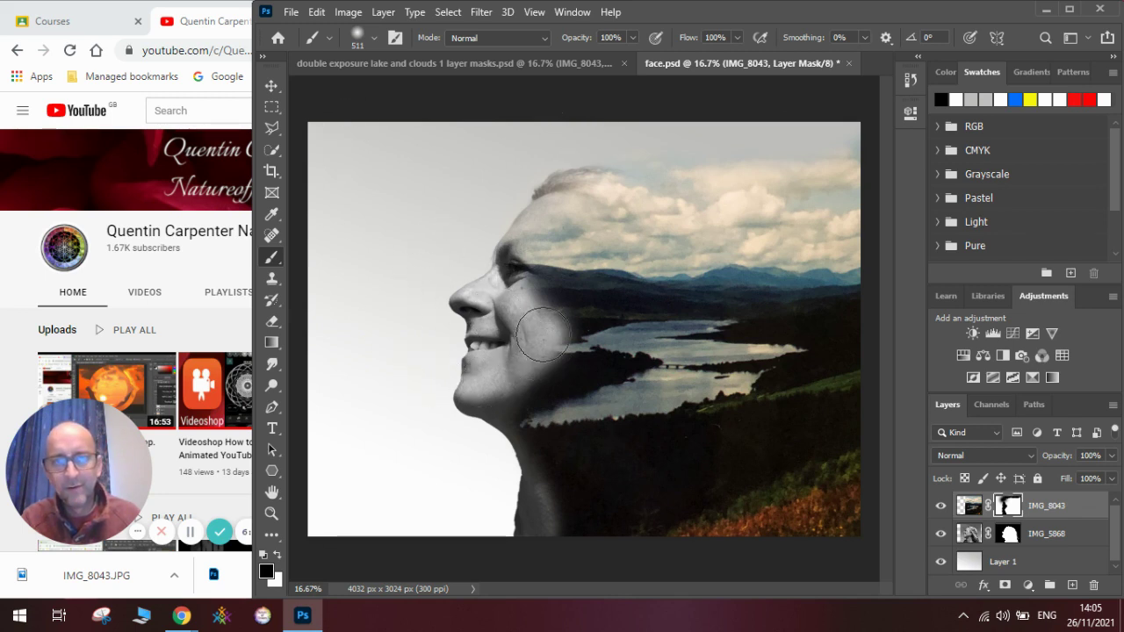
mouse_move(536, 341)
mouse_down()
mouse_move(518, 315)
mouse_move(526, 294)
mouse_move(515, 279)
mouse_move(500, 298)
mouse_move(512, 319)
mouse_move(494, 308)
mouse_move(505, 307)
mouse_move(519, 340)
mouse_up()
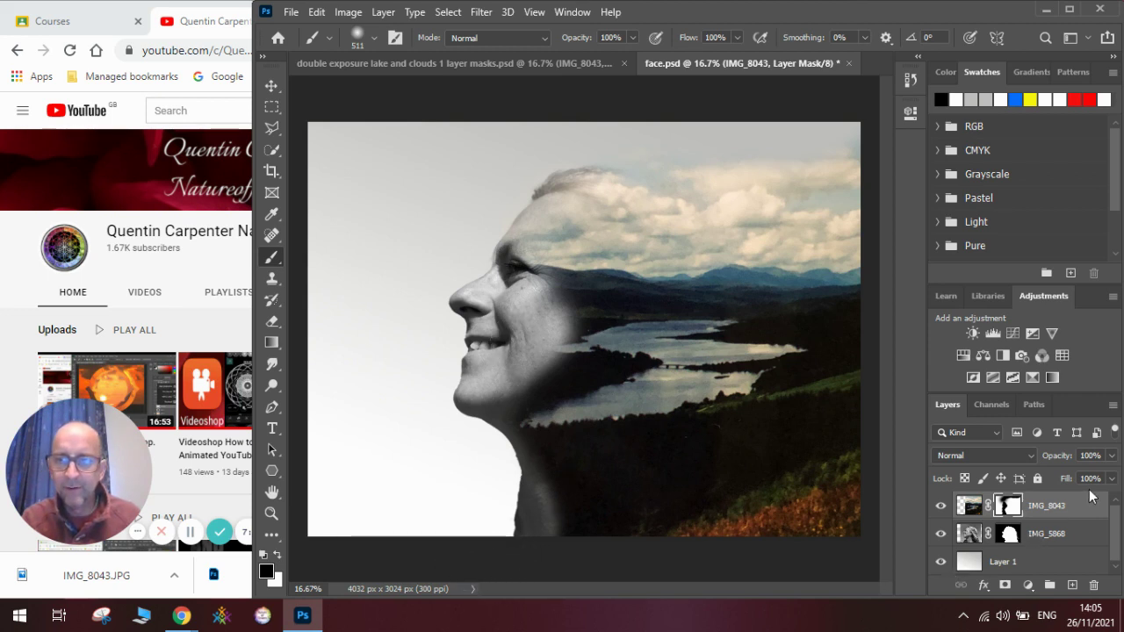
- Apply Brightness/Contrast with Brightness -61 and Contrast -15 to IMG_8043's layer mask
click(347, 13)
mouse_move(378, 55)
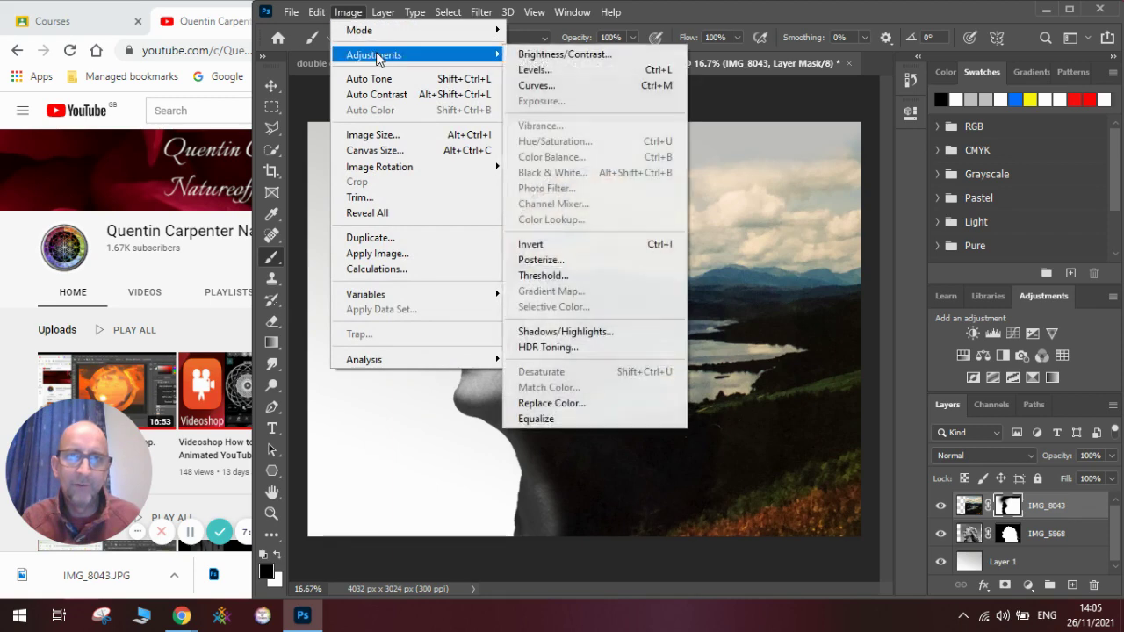
click(545, 55)
drag(828, 103, 836, 147)
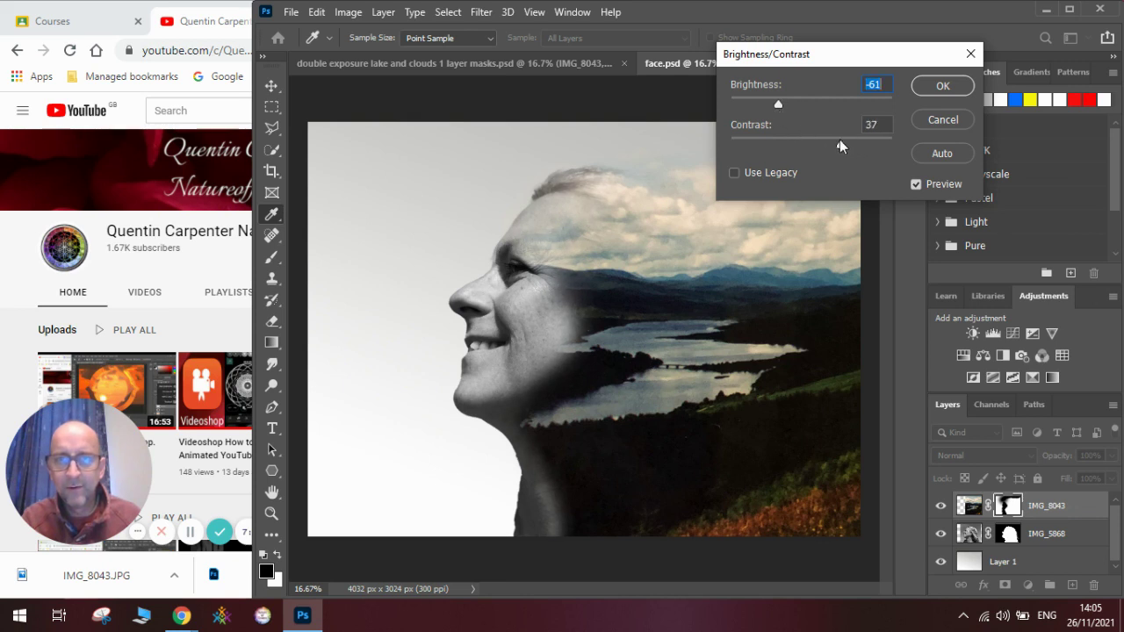
drag(851, 148, 785, 147)
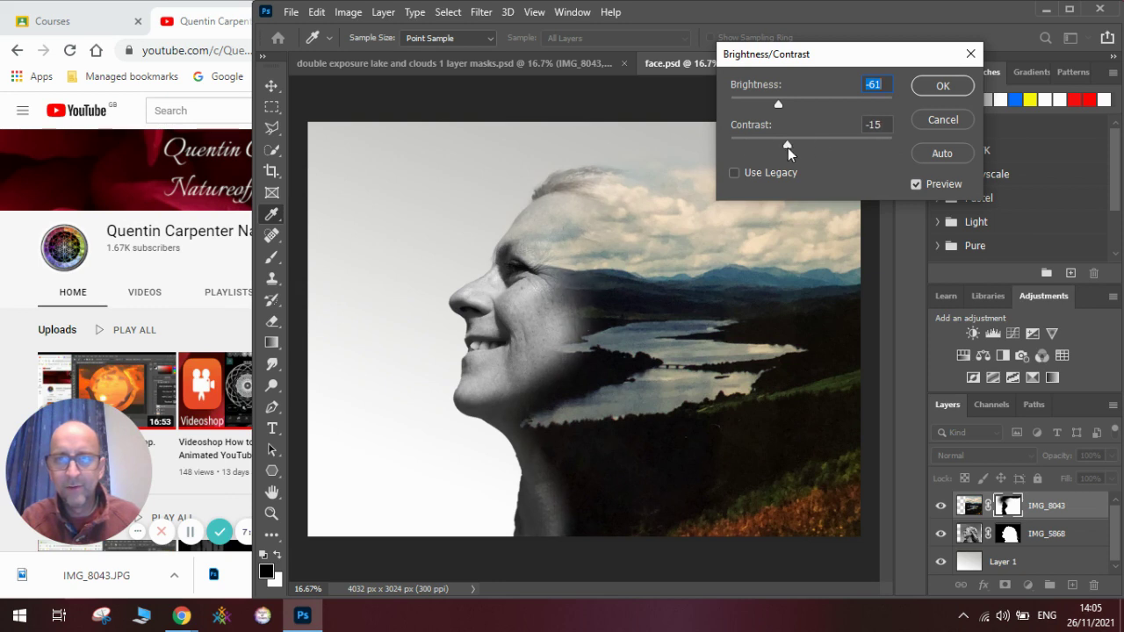
click(952, 84)
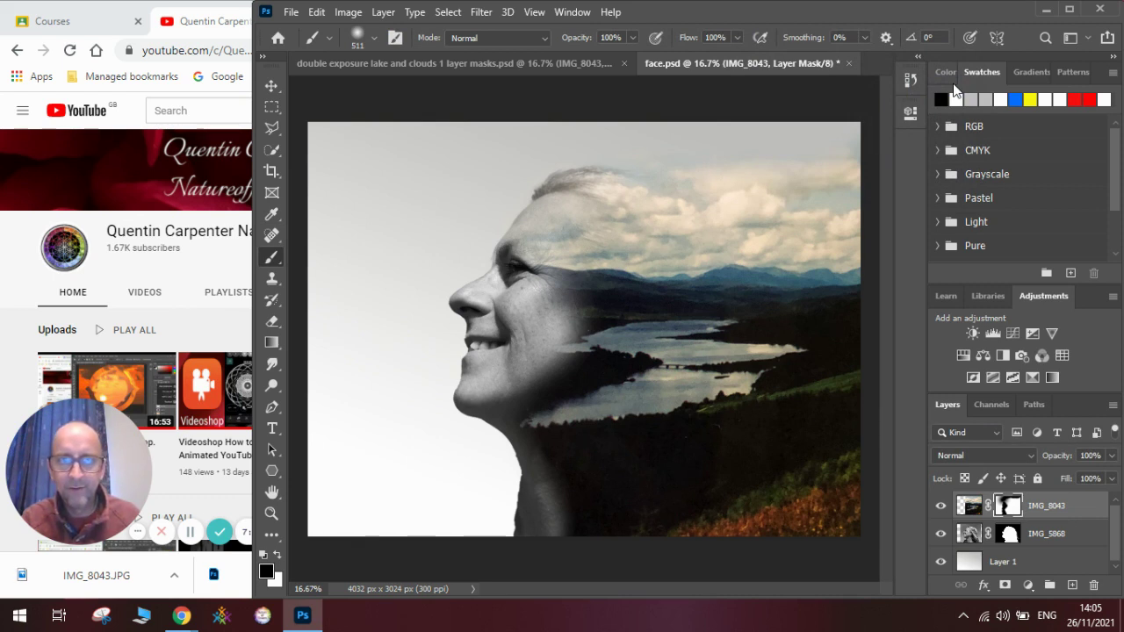
- After checking the lake-and-clouds document, paint white on face.psd's mask to reveal clouds over the head top
click(501, 63)
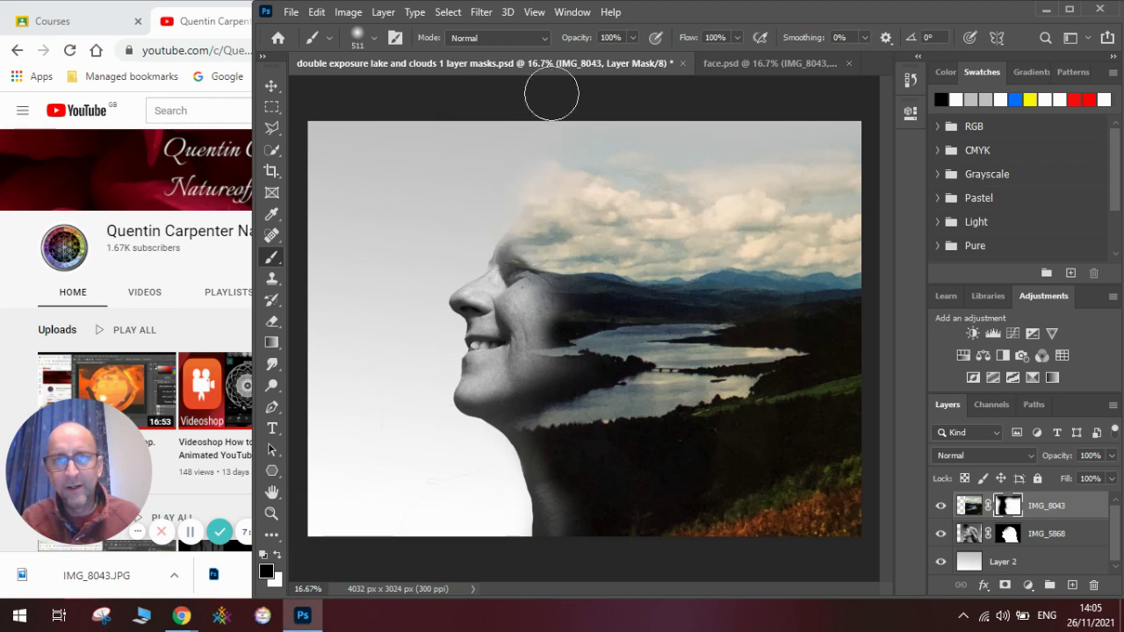
click(737, 67)
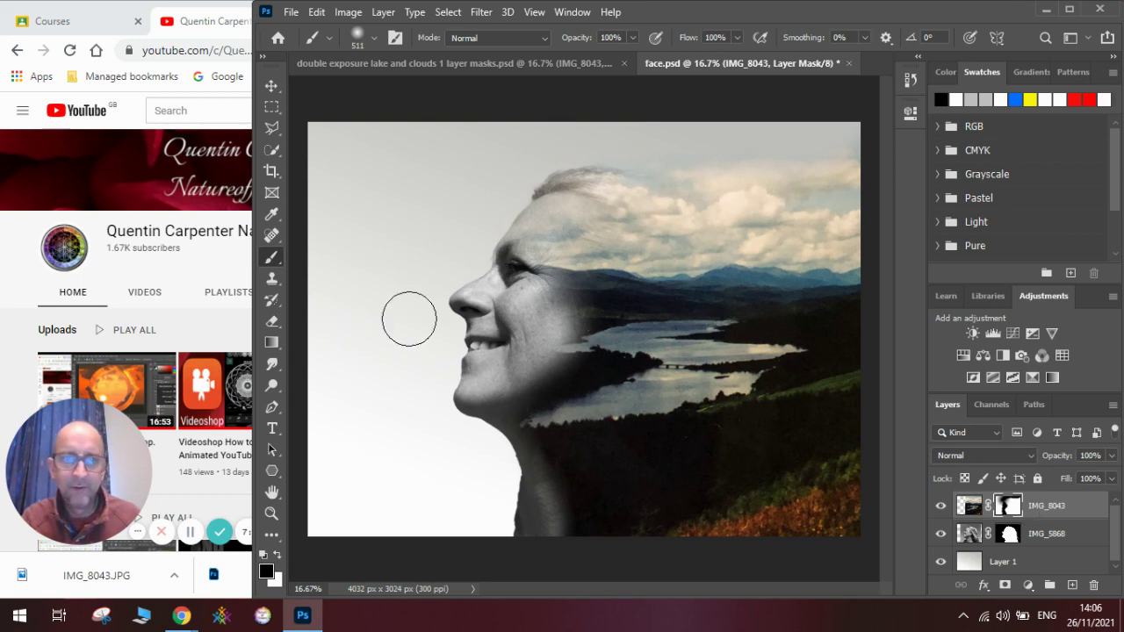
click(277, 555)
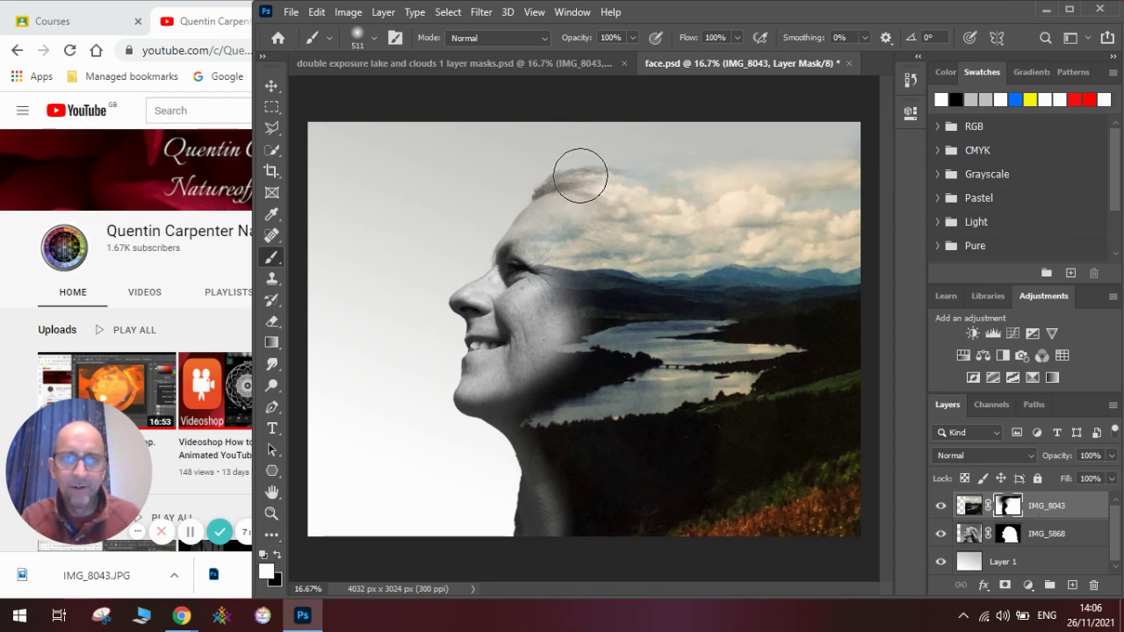
mouse_move(608, 182)
mouse_down()
mouse_move(645, 166)
mouse_move(589, 163)
mouse_move(575, 176)
mouse_up()
- Enlarge the soft brush to 1457 px and select the IMG_5868 face layer
click(373, 38)
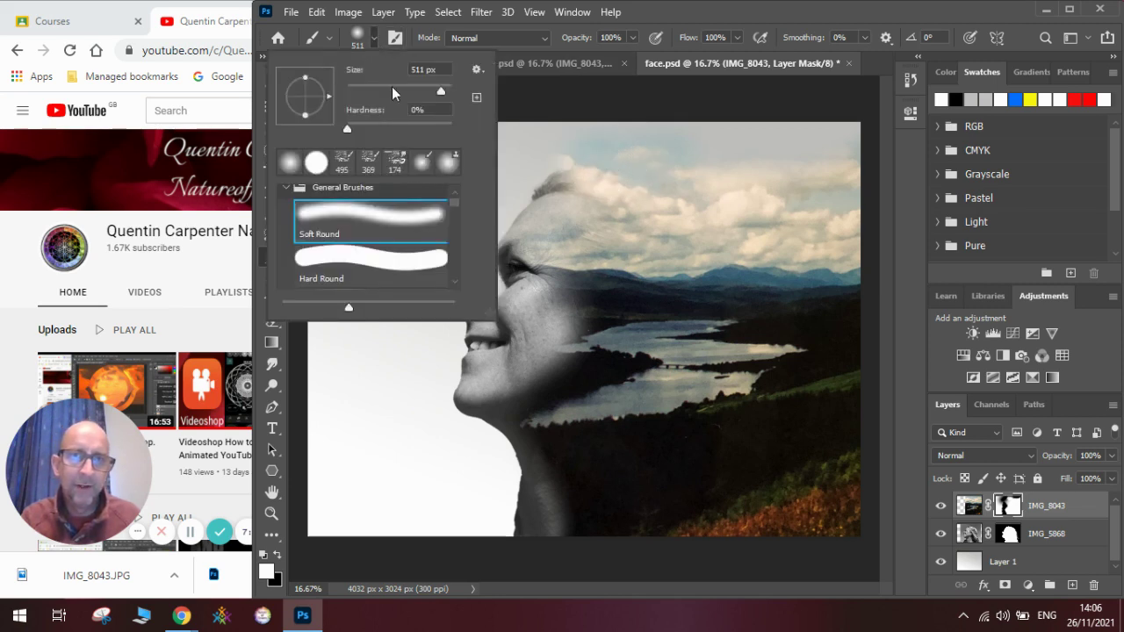
drag(443, 89, 445, 89)
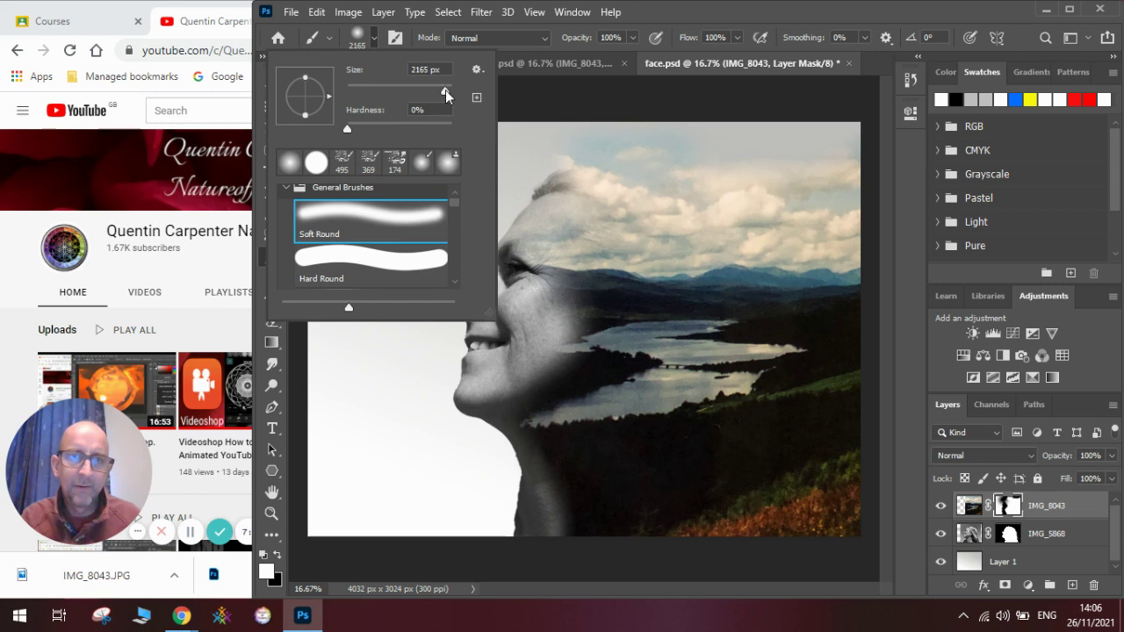
click(615, 141)
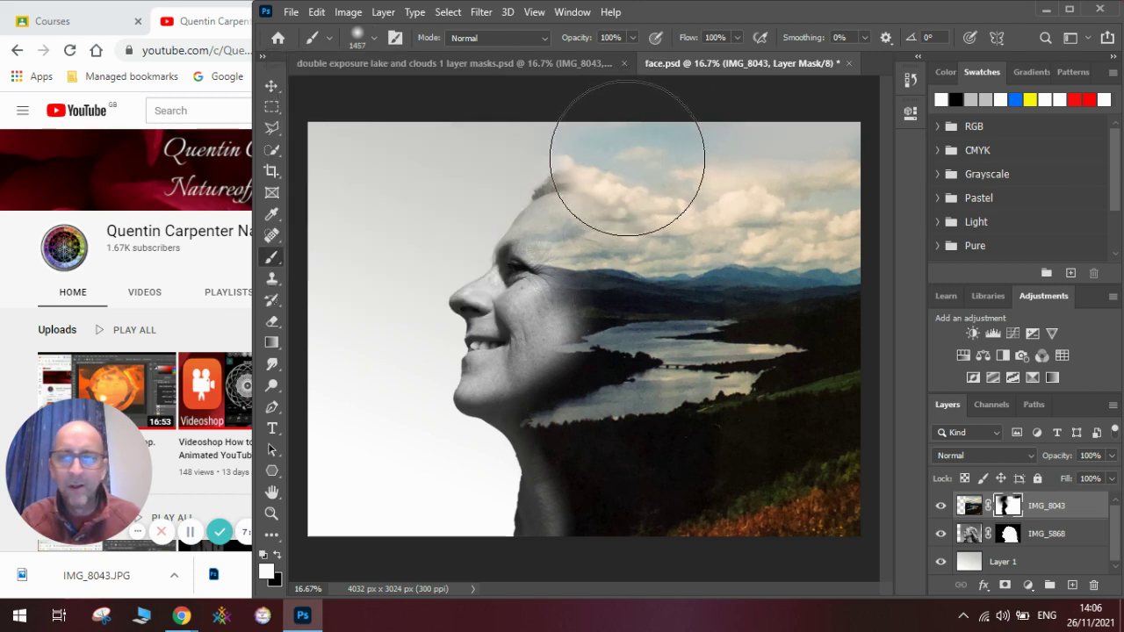
click(1040, 535)
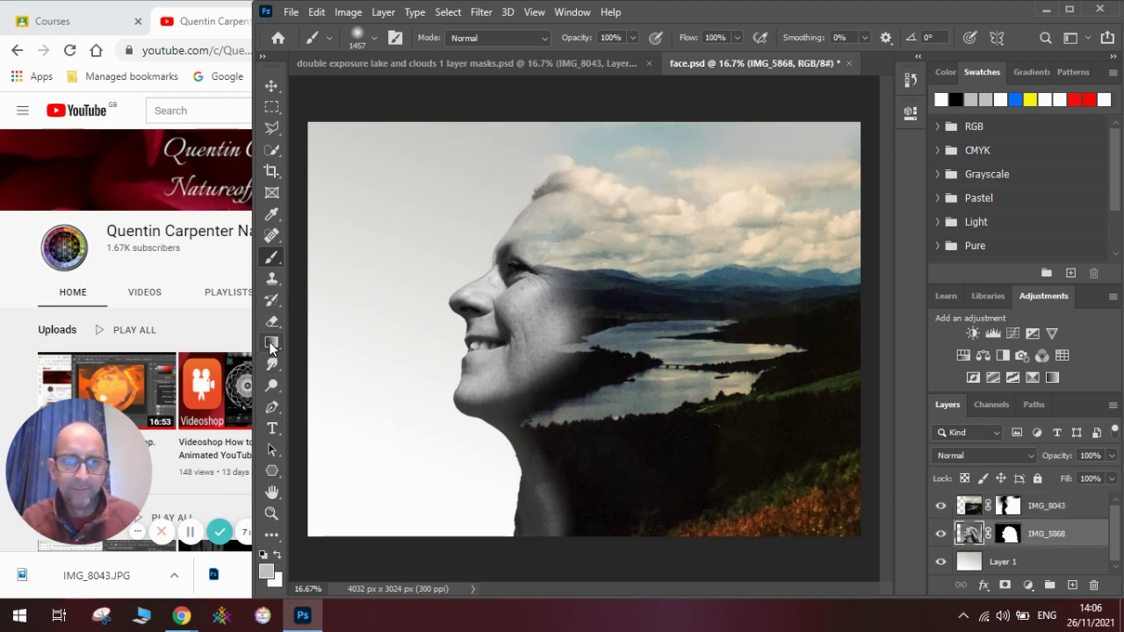
- Brush the IMG_5868 layer mask over the crown, ending with black to fade the head top into the sky
click(263, 556)
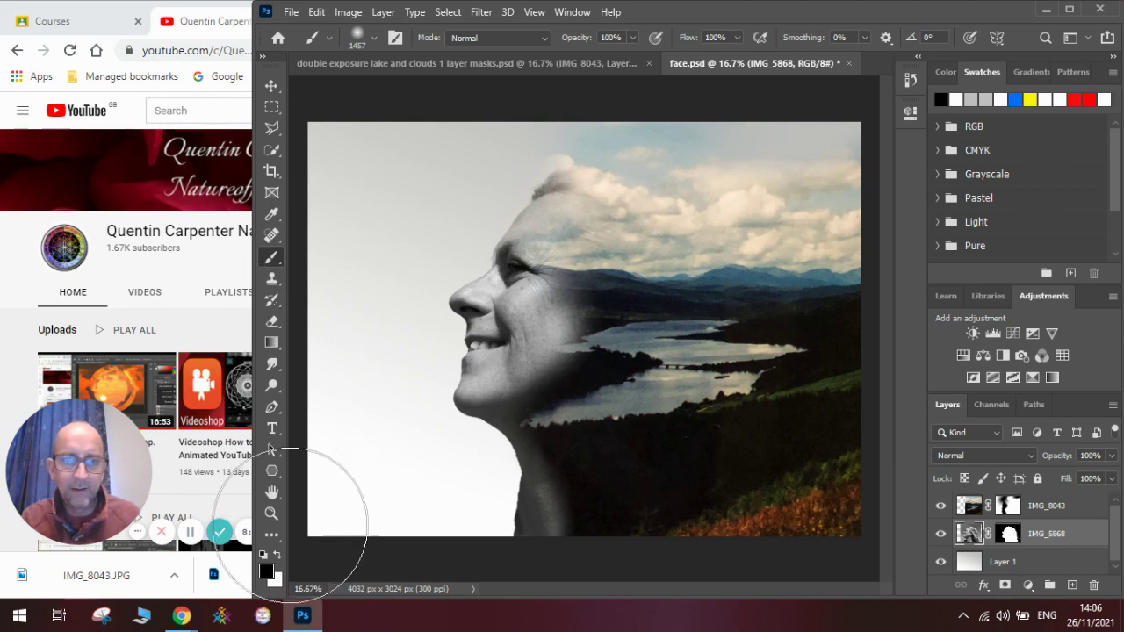
click(520, 173)
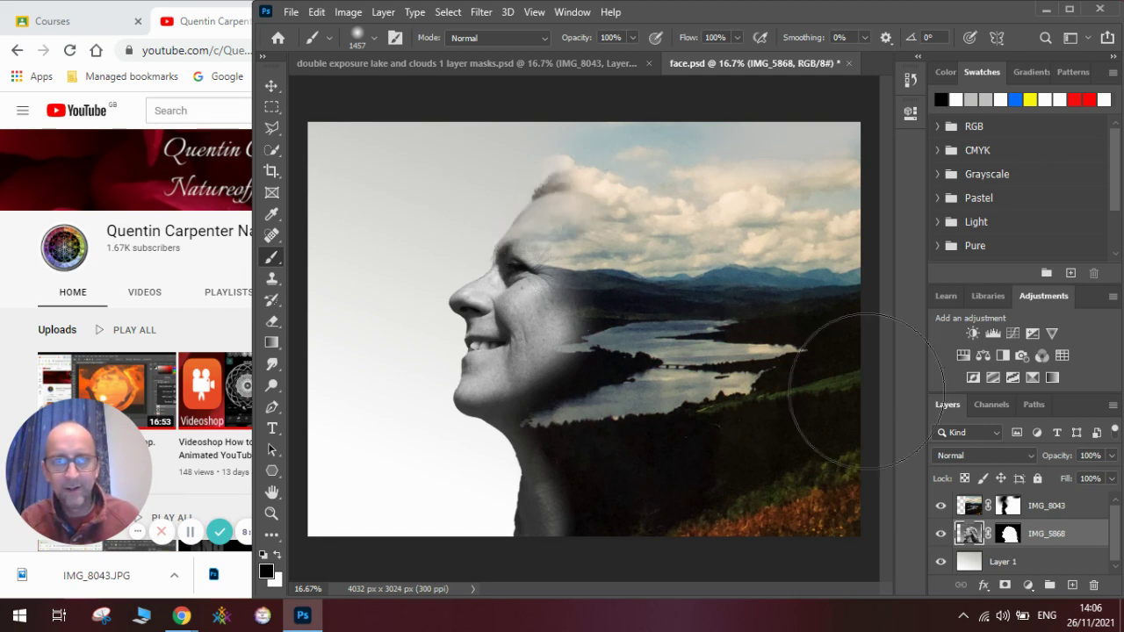
click(1008, 534)
key(x)
click(521, 156)
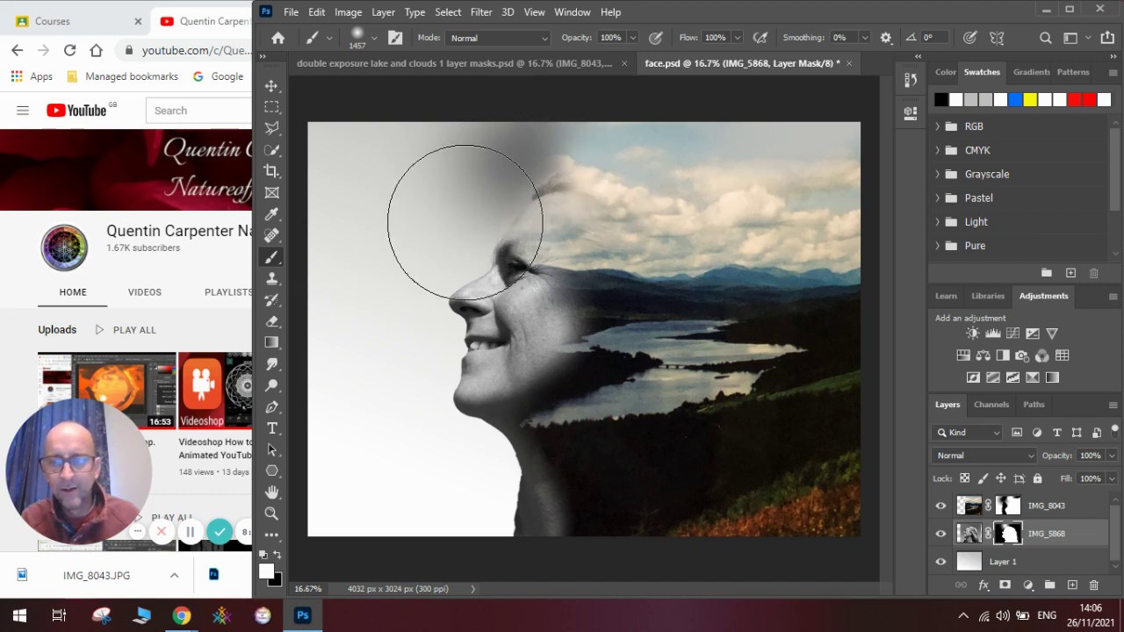
click(278, 555)
mouse_move(505, 186)
mouse_down()
mouse_move(501, 151)
mouse_move(477, 188)
mouse_up()
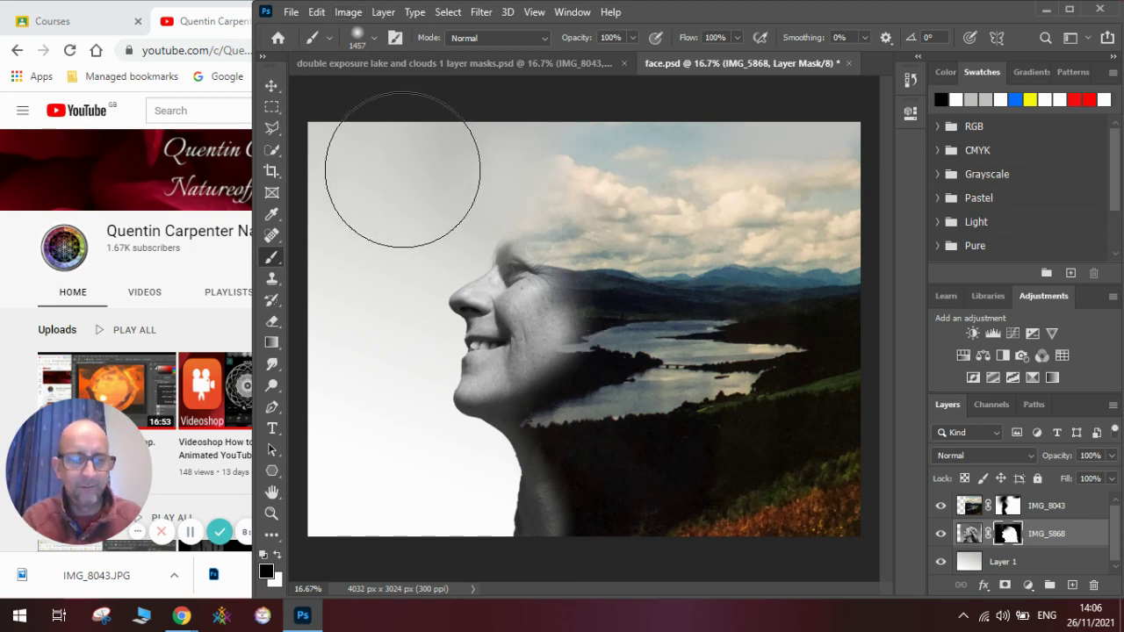
- Undo the last few brush strokes on the IMG_5868 mask with Edit > Undo Brush Tool
click(317, 11)
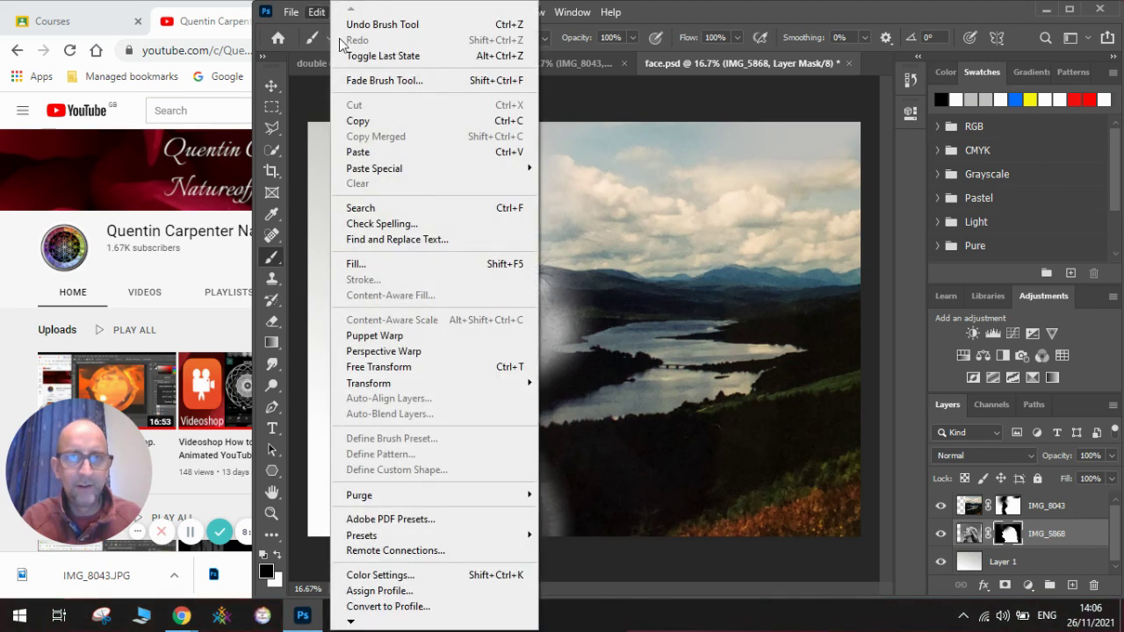
click(355, 26)
click(318, 13)
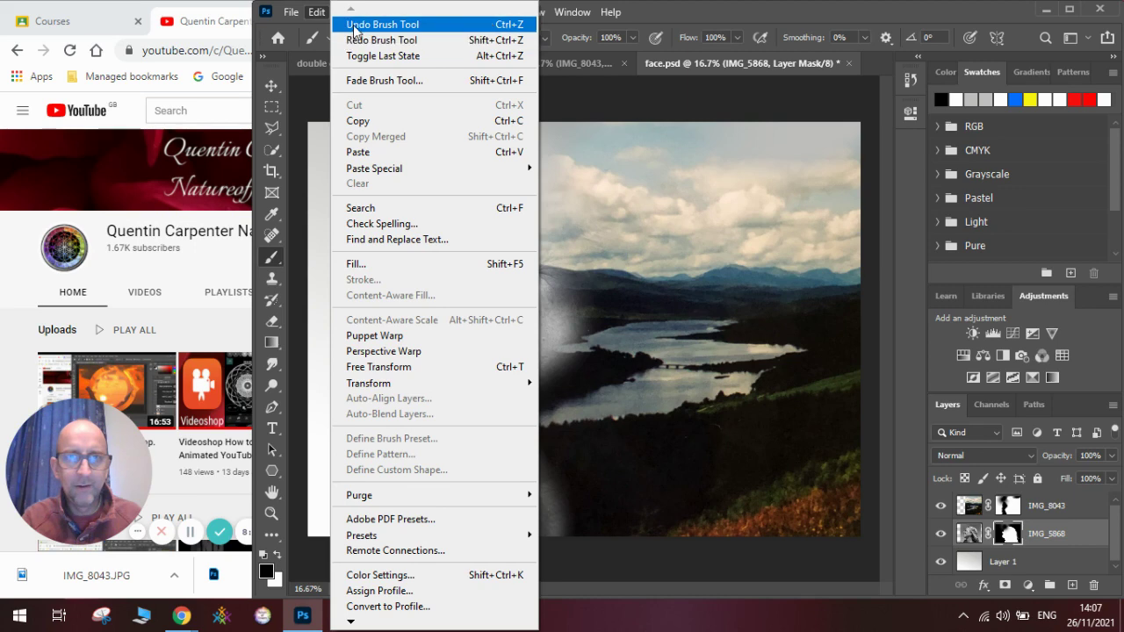
click(356, 26)
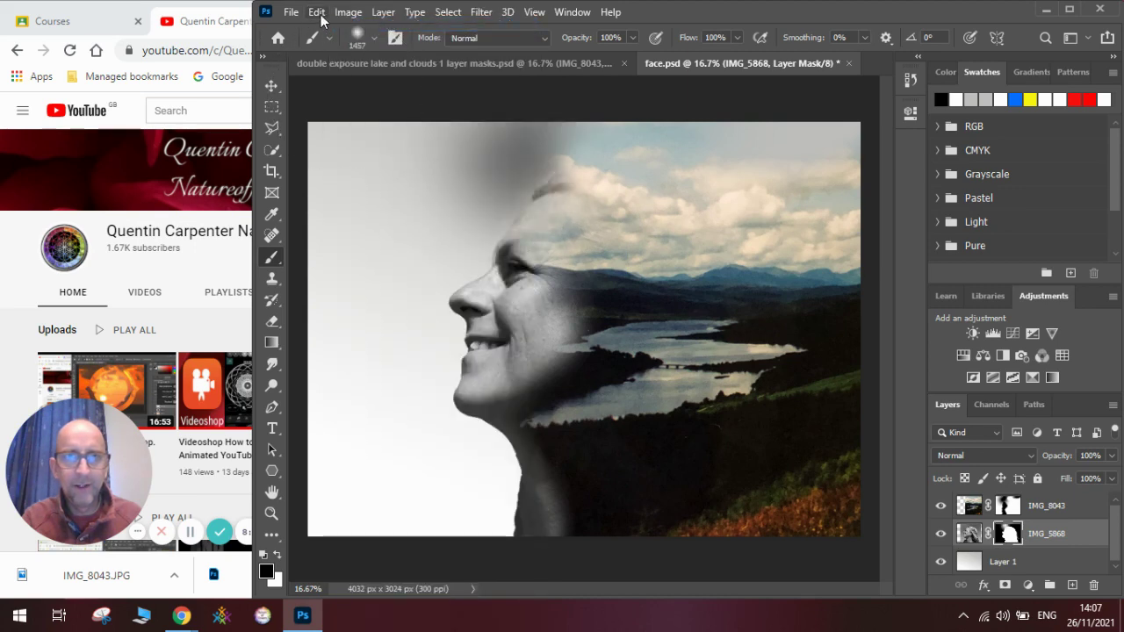
click(317, 13)
click(347, 25)
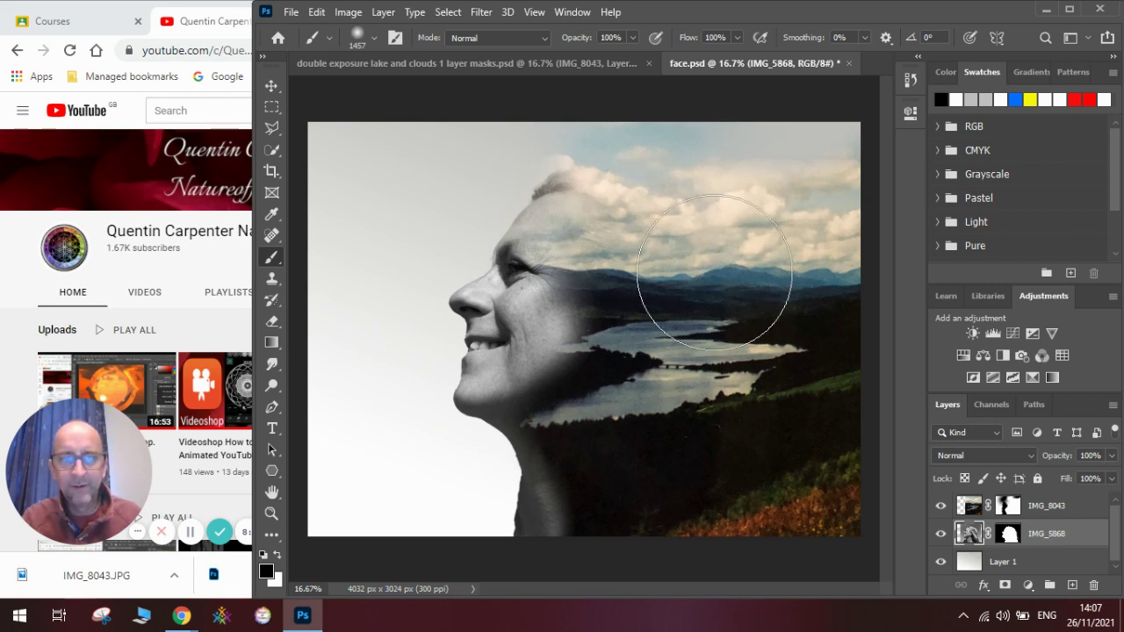
- Select the IMG_8043 landscape layer, then bring the Chrome window with the YouTube channel page to the front
click(1036, 512)
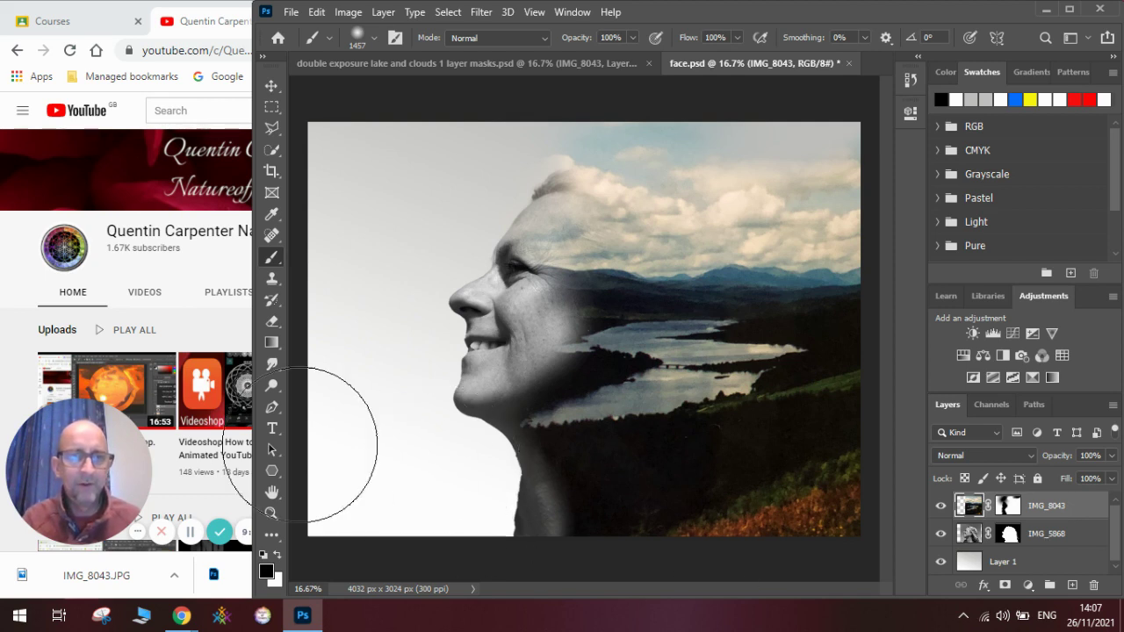
click(202, 259)
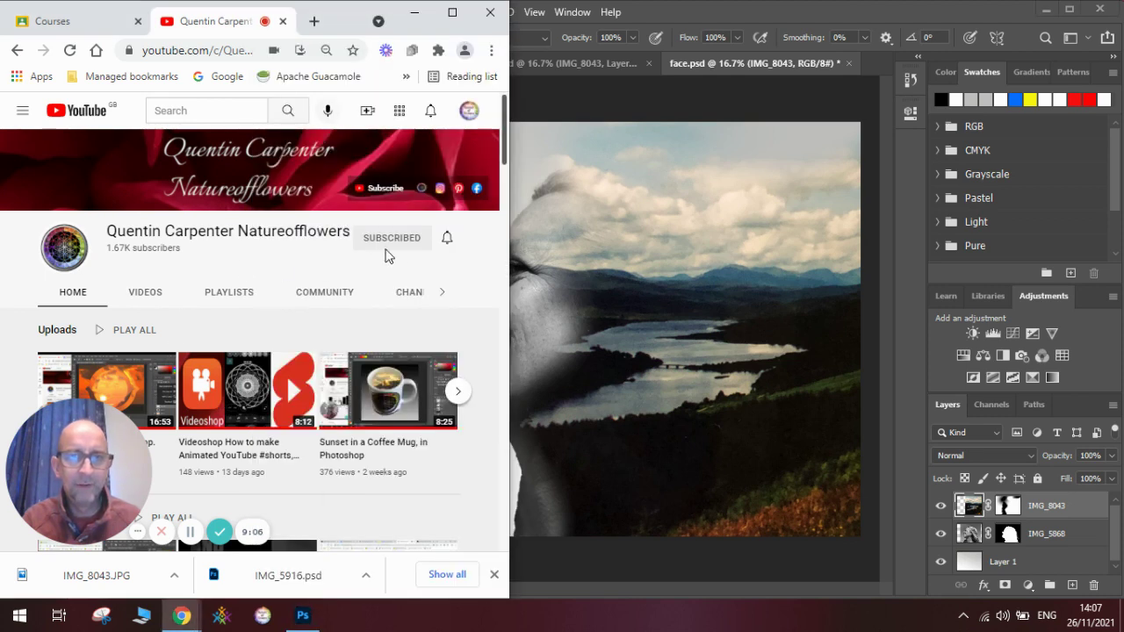